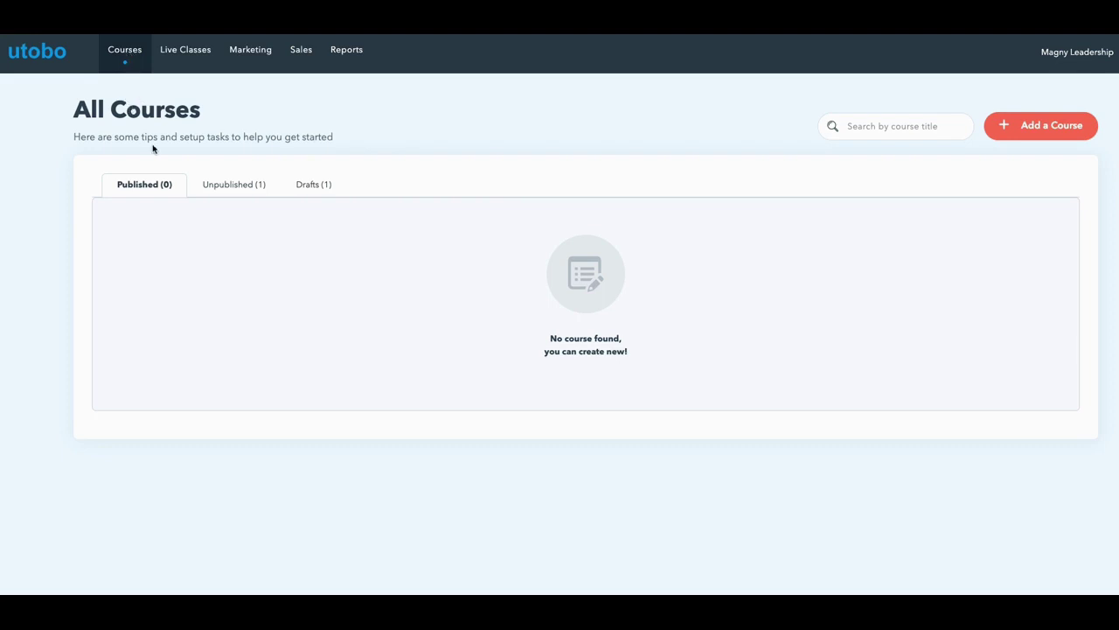
Preview the unpublished Emotional Intelligence at Work Demo course as learners see it.
{"action": "left_click", "coordinate": [230, 189]}
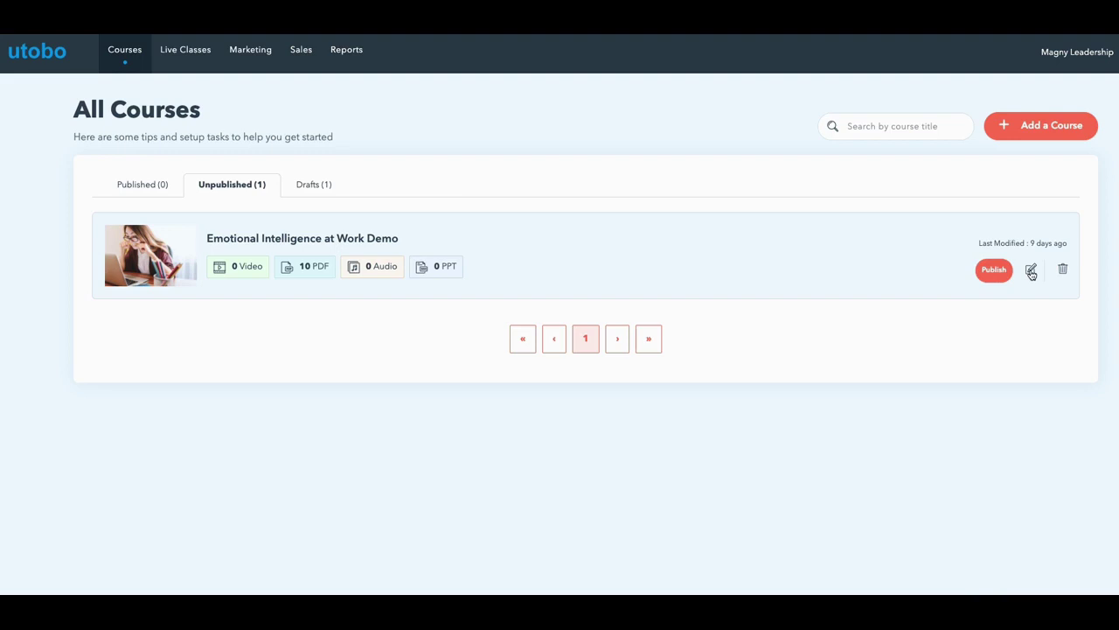
{"action": "left_click", "coordinate": [1032, 271]}
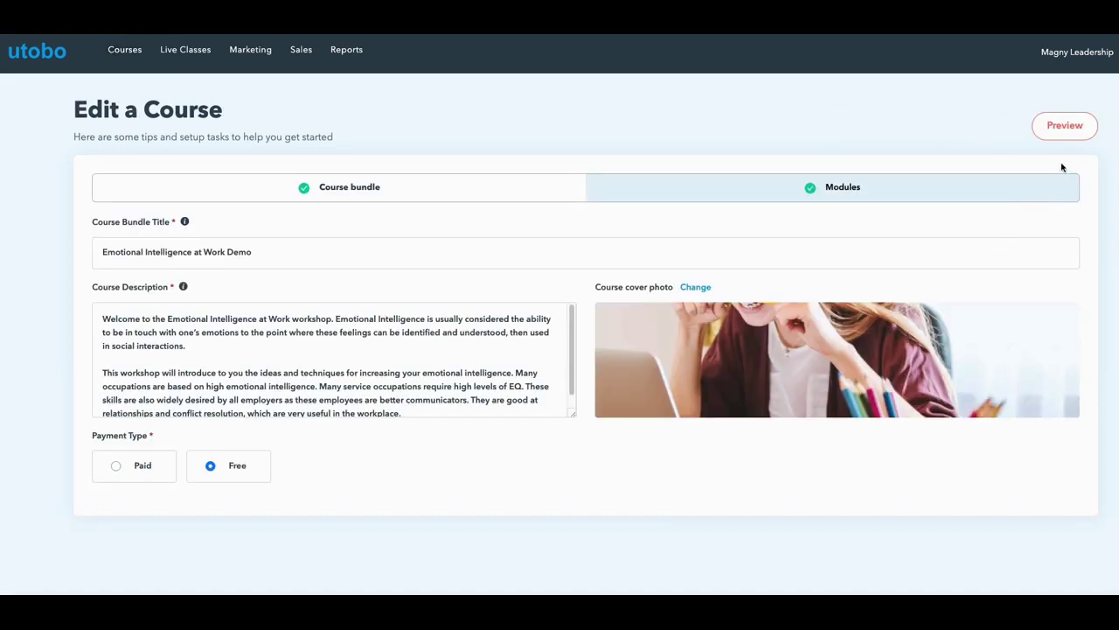
{"action": "left_click", "coordinate": [1065, 131]}
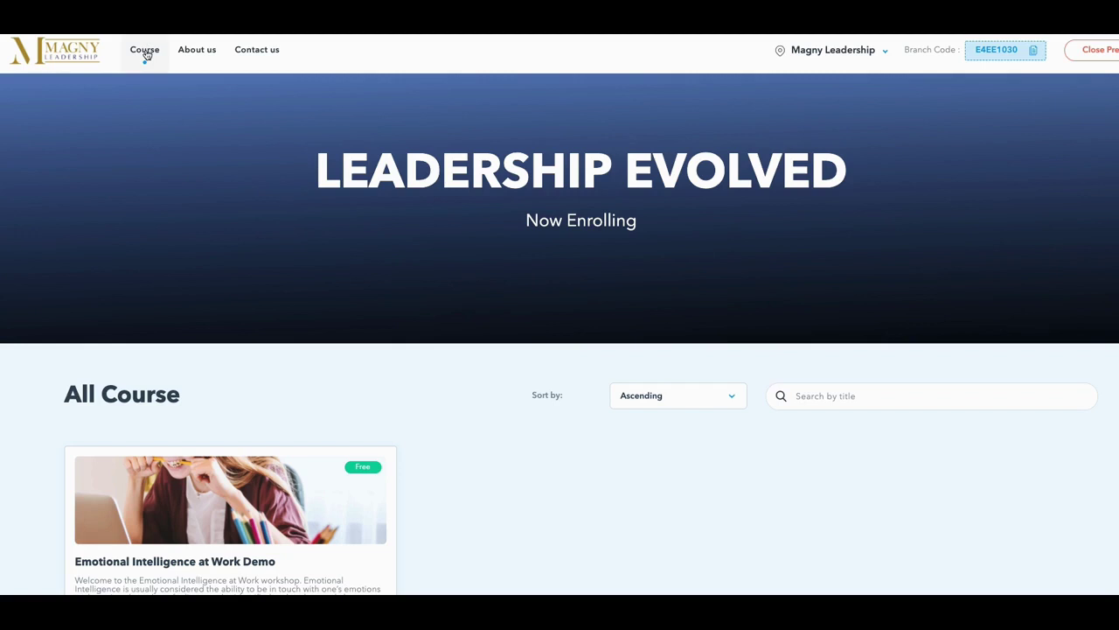
{"action": "scroll", "coordinate": [139, 101], "scroll_direction": "down", "scroll_amount": 2}
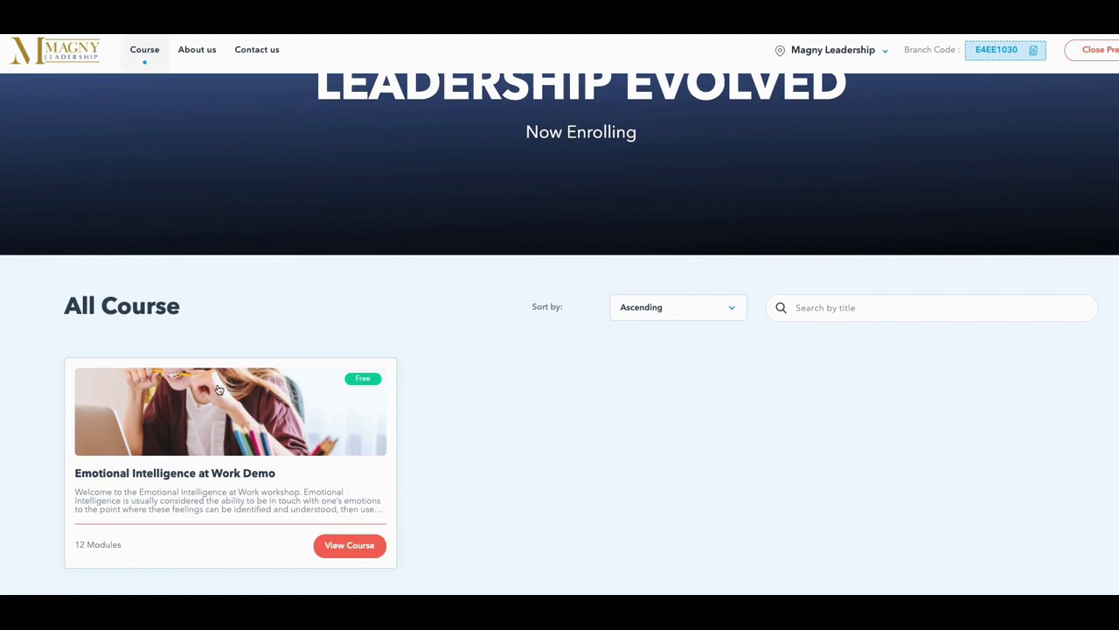
{"action": "scroll", "coordinate": [319, 401], "scroll_direction": "down", "scroll_amount": 1}
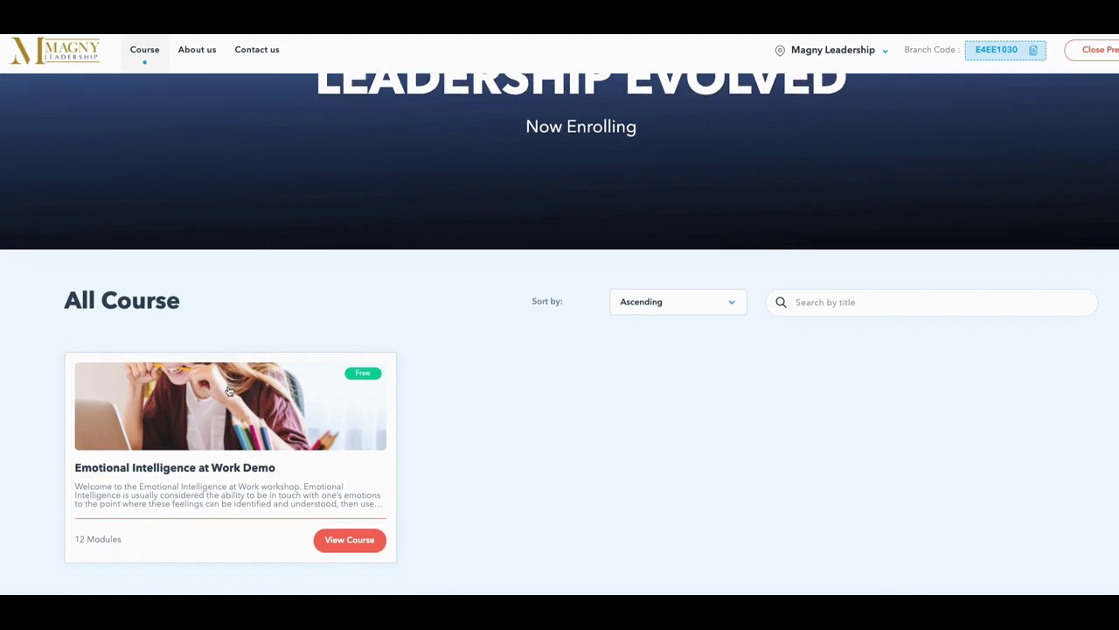
{"action": "scroll", "coordinate": [324, 398], "scroll_direction": "down", "scroll_amount": 1}
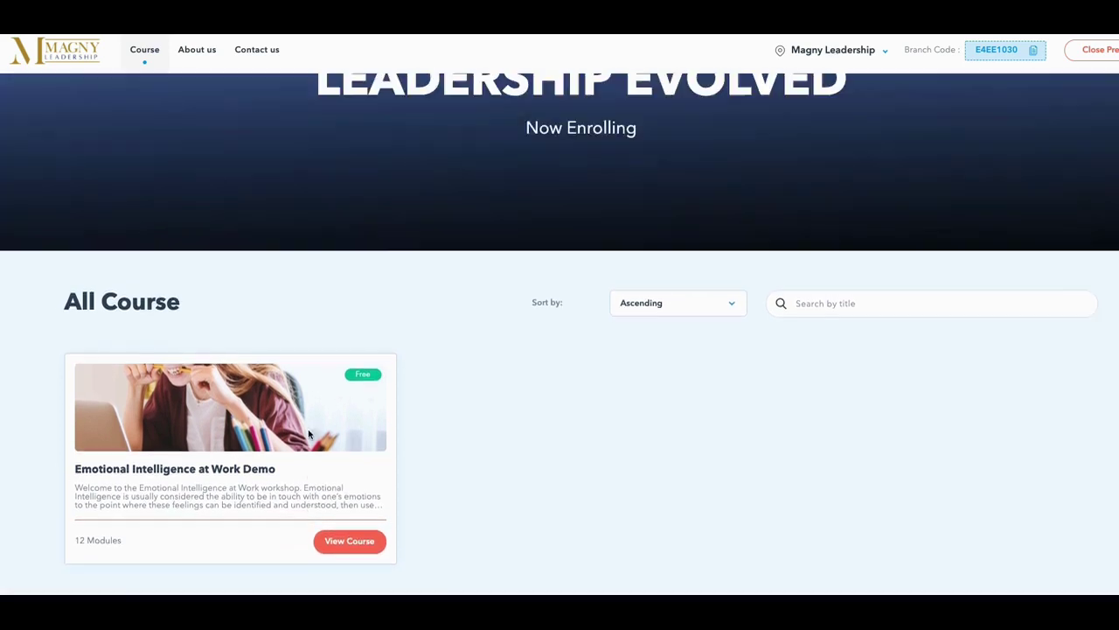
{"action": "scroll", "coordinate": [308, 435], "scroll_direction": "up", "scroll_amount": 1}
{"action": "scroll", "coordinate": [309, 435], "scroll_direction": "down", "scroll_amount": 1}
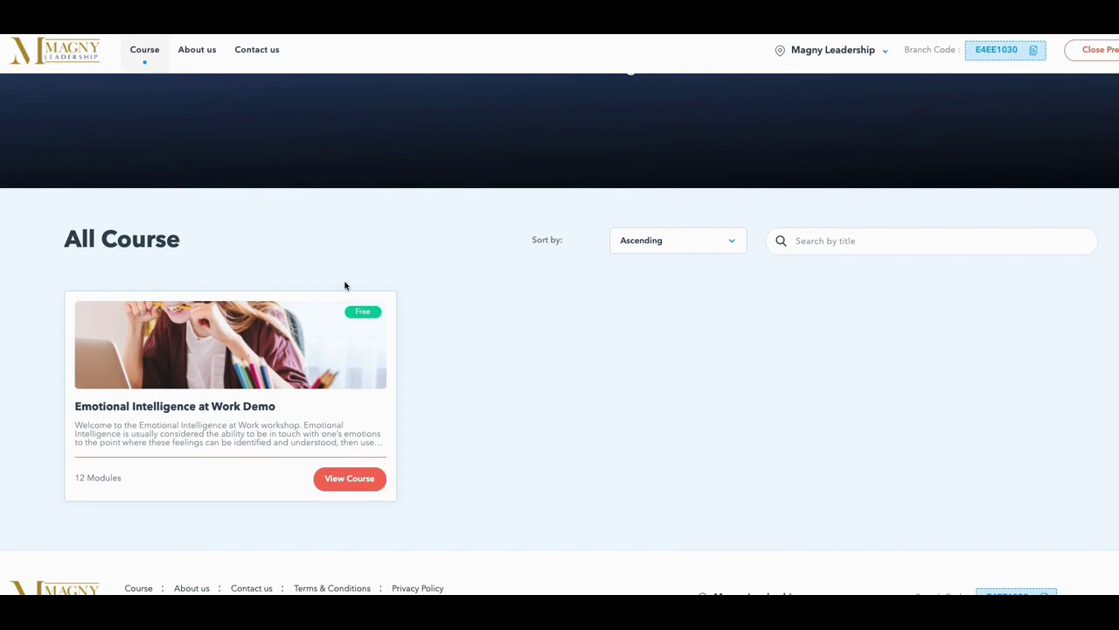
{"action": "scroll", "coordinate": [343, 258], "scroll_direction": "up", "scroll_amount": 1}
{"action": "scroll", "coordinate": [338, 234], "scroll_direction": "up", "scroll_amount": 1}
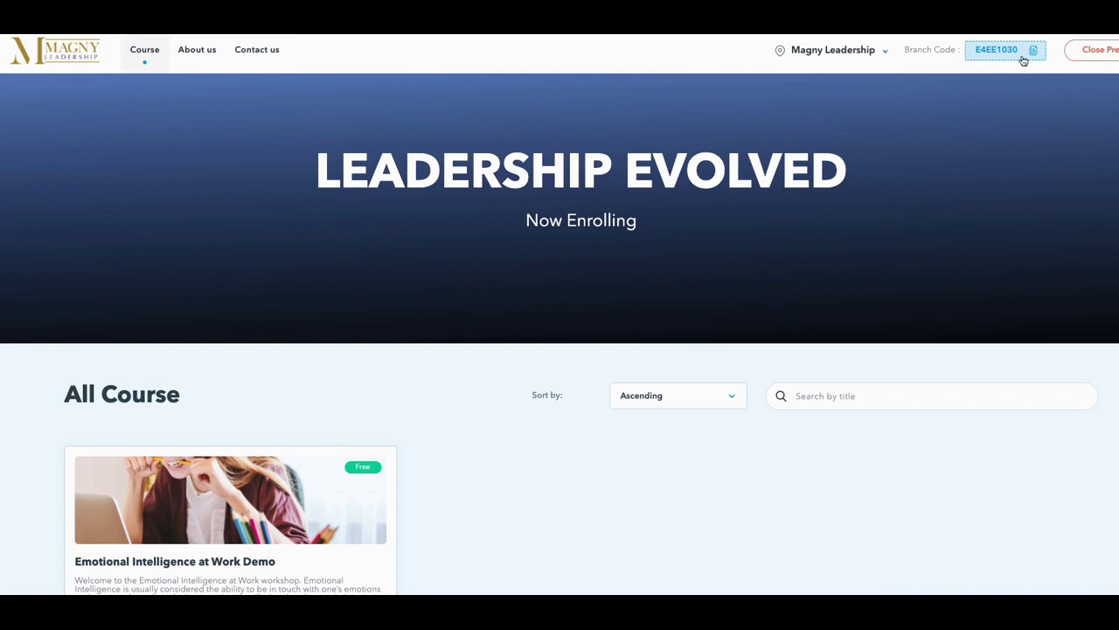
Close the preview and show the Emotional Intelligence course's module list.
{"action": "left_click", "coordinate": [1091, 52]}
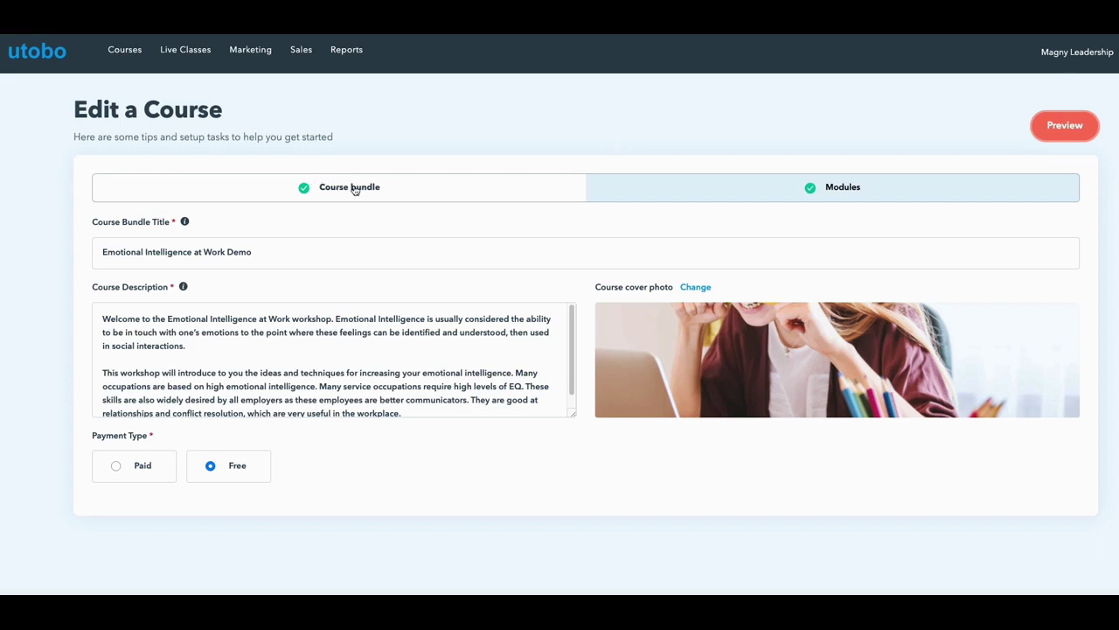
{"action": "left_click", "coordinate": [640, 187]}
{"action": "left_click", "coordinate": [446, 187]}
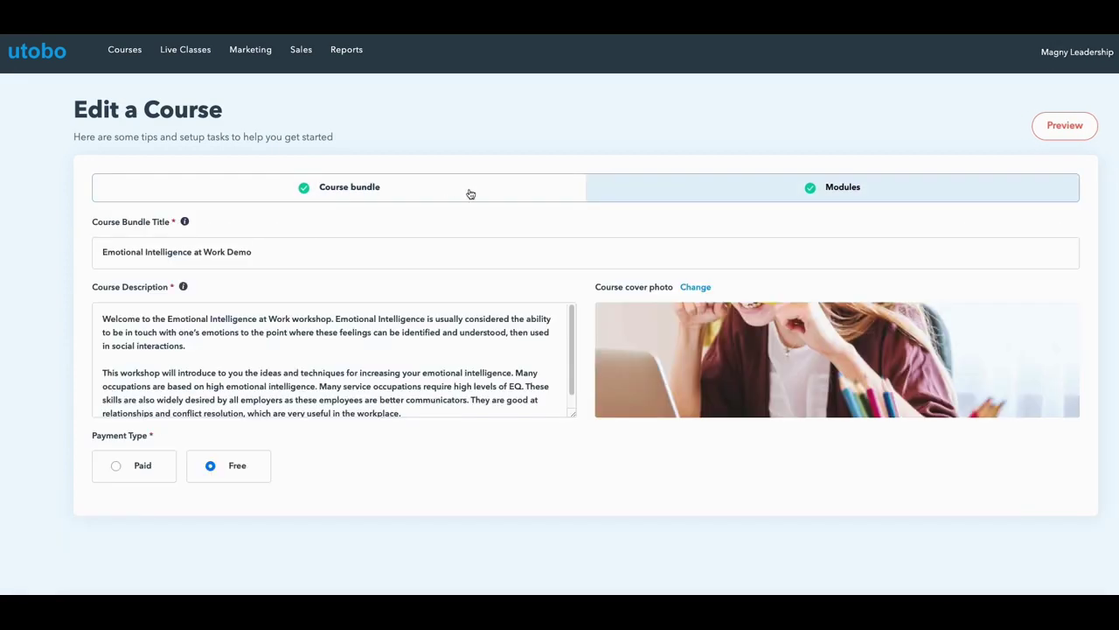
{"action": "left_click", "coordinate": [722, 199]}
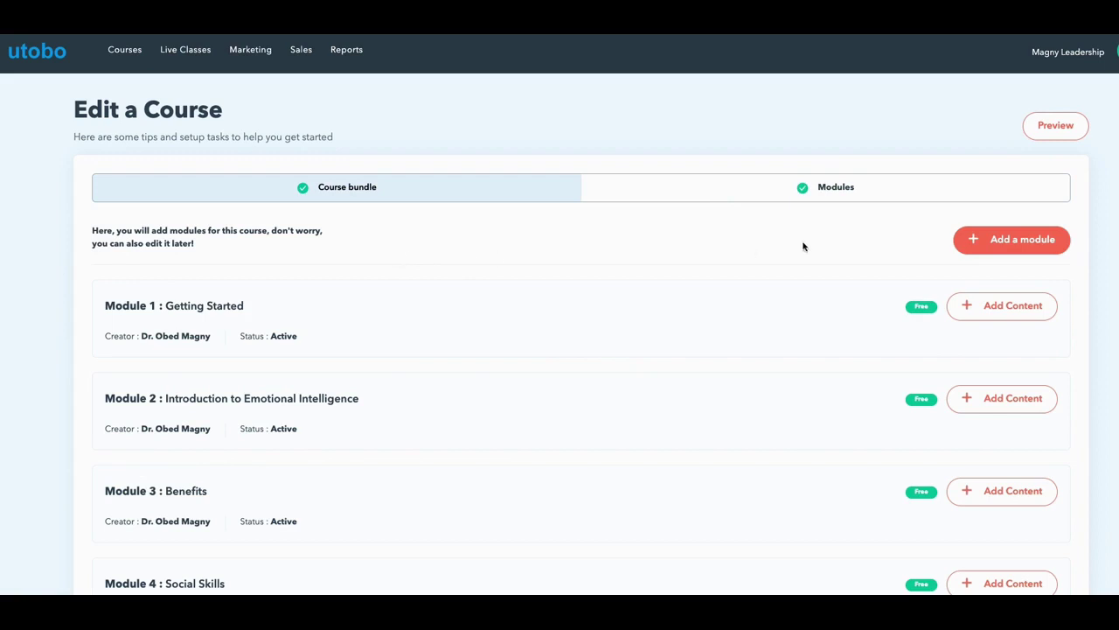
Add an empty Module 13, then delete it again.
{"action": "left_click", "coordinate": [1006, 240]}
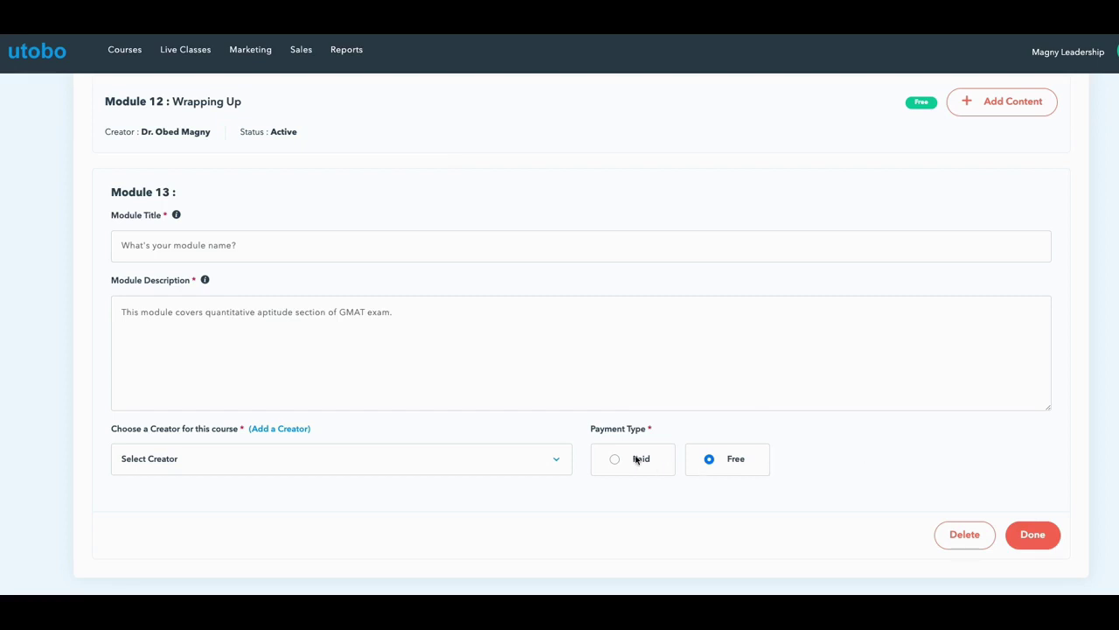
{"action": "scroll", "coordinate": [713, 416], "scroll_direction": "up", "scroll_amount": 1}
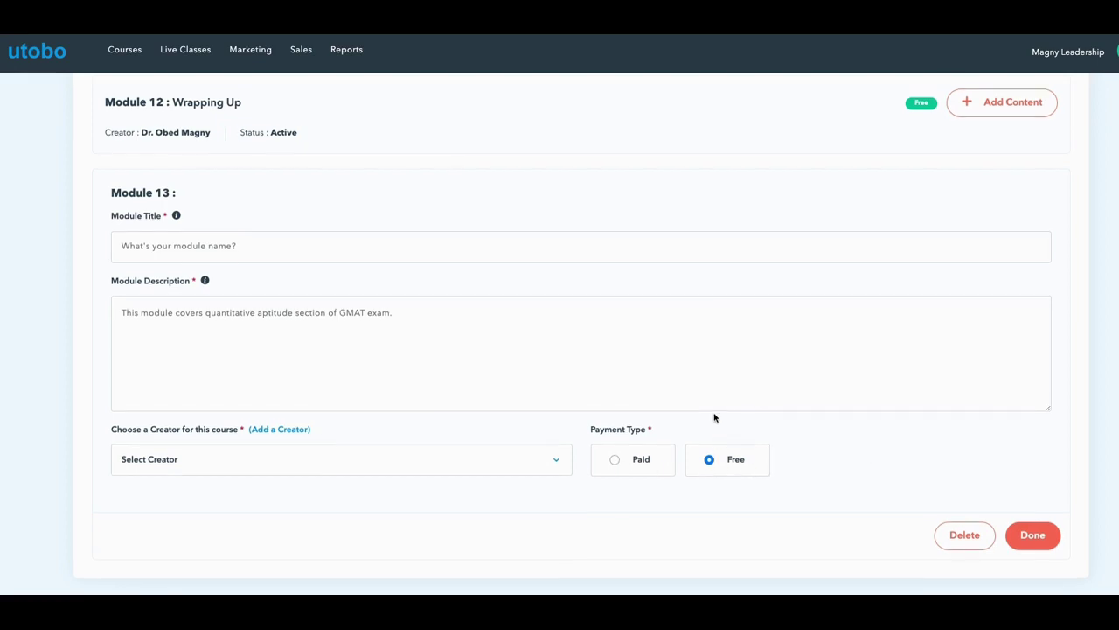
{"action": "scroll", "coordinate": [713, 413], "scroll_direction": "up", "scroll_amount": 1}
{"action": "scroll", "coordinate": [713, 414], "scroll_direction": "up", "scroll_amount": 2}
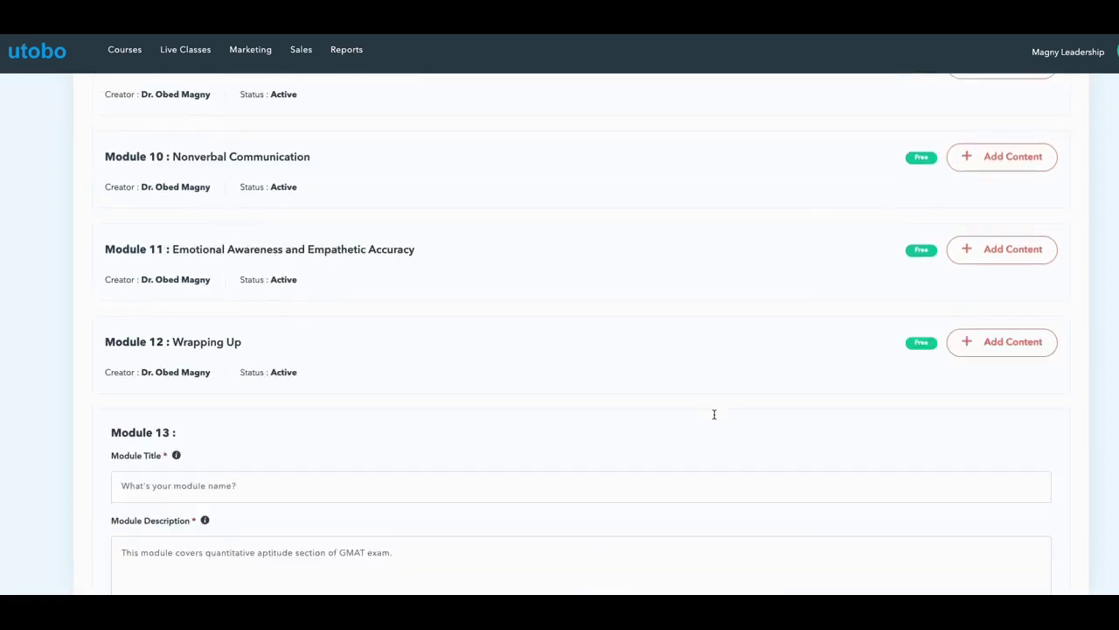
{"action": "scroll", "coordinate": [713, 418], "scroll_direction": "up", "scroll_amount": 2}
{"action": "scroll", "coordinate": [713, 417], "scroll_direction": "down", "scroll_amount": 3}
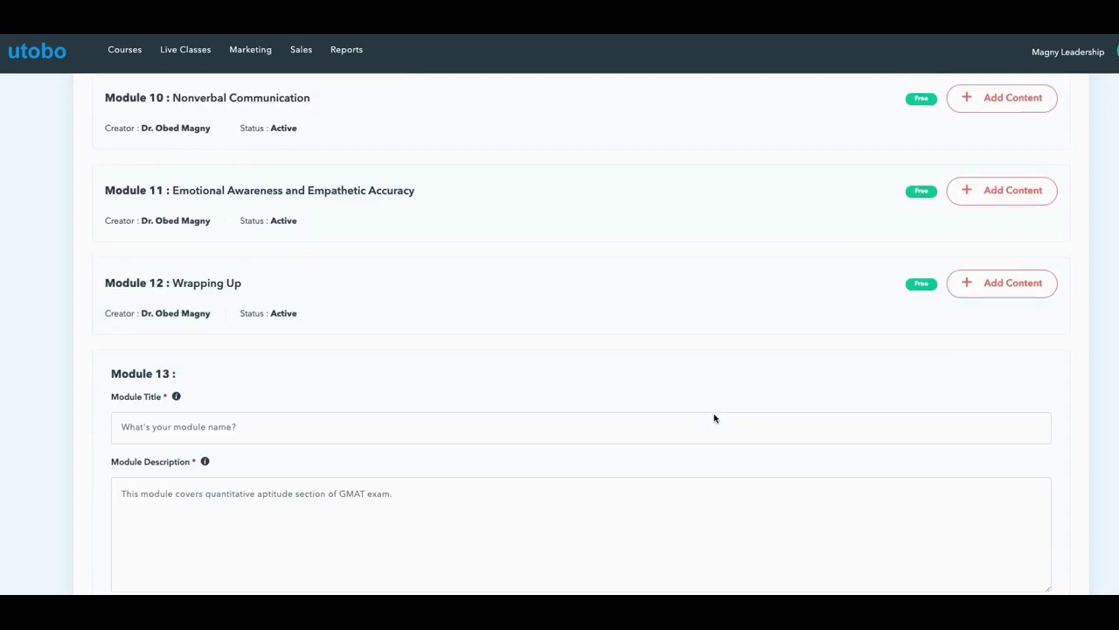
{"action": "scroll", "coordinate": [713, 417], "scroll_direction": "down", "scroll_amount": 1}
{"action": "scroll", "coordinate": [790, 409], "scroll_direction": "down", "scroll_amount": 1}
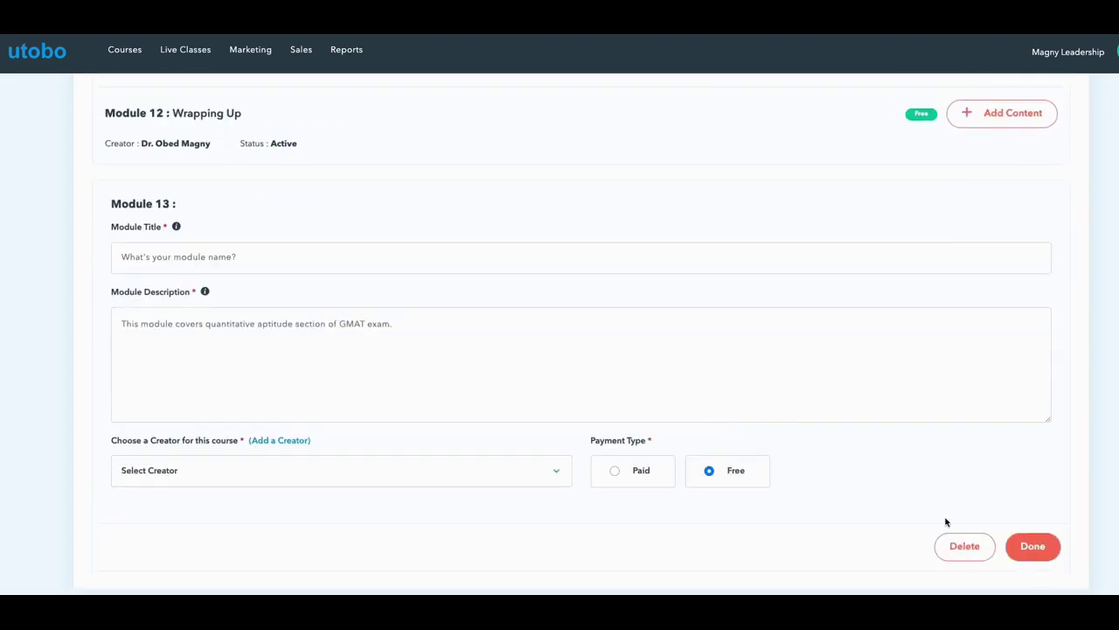
{"action": "left_click", "coordinate": [961, 546]}
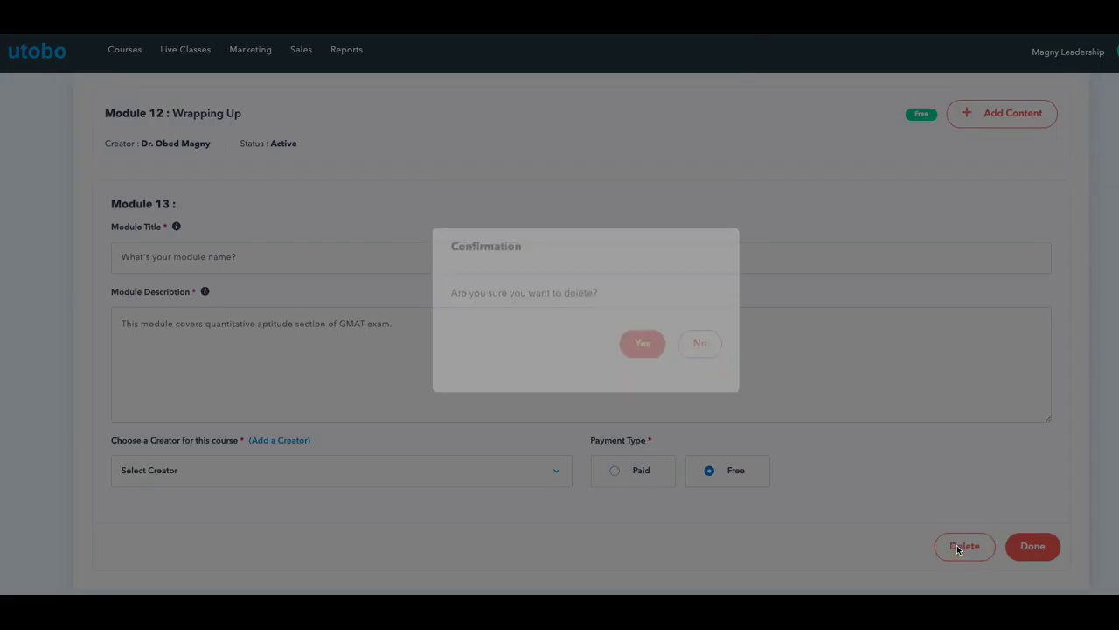
{"action": "left_click", "coordinate": [639, 378]}
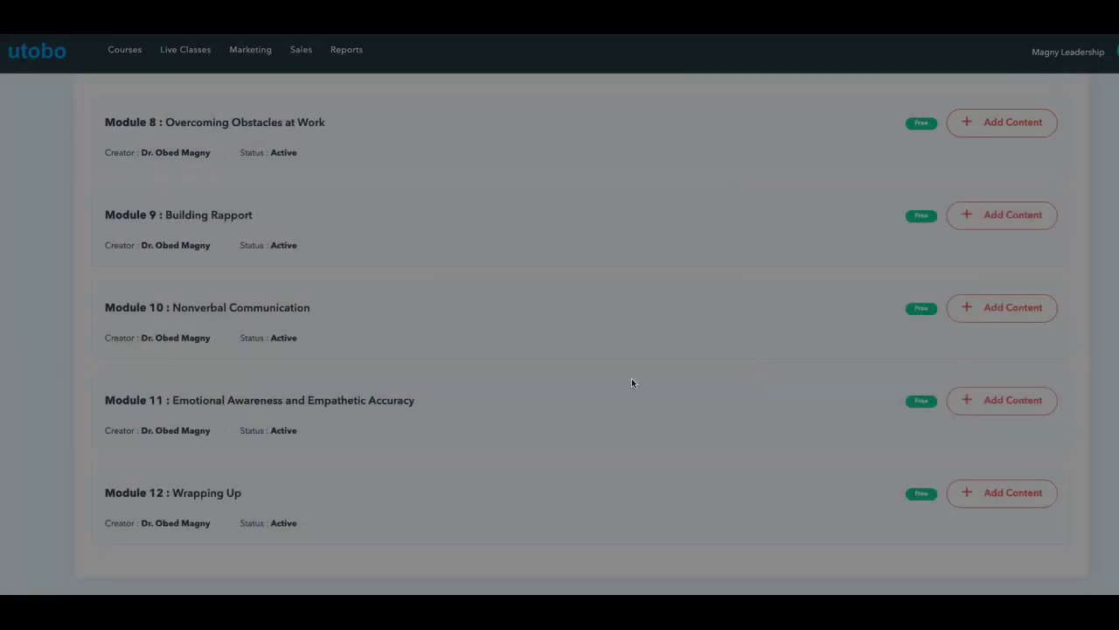
Show the All Modules page, then the Live Classes menu's one-time and recurring options.
{"action": "scroll", "coordinate": [694, 371], "scroll_direction": "up", "scroll_amount": 10}
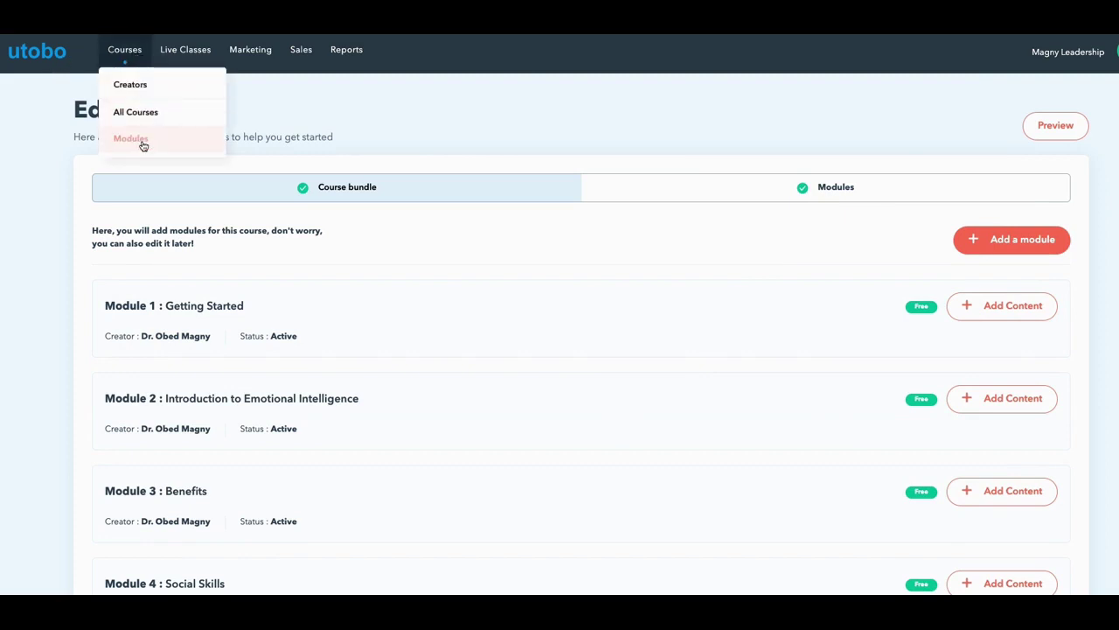
{"action": "left_click", "coordinate": [141, 143]}
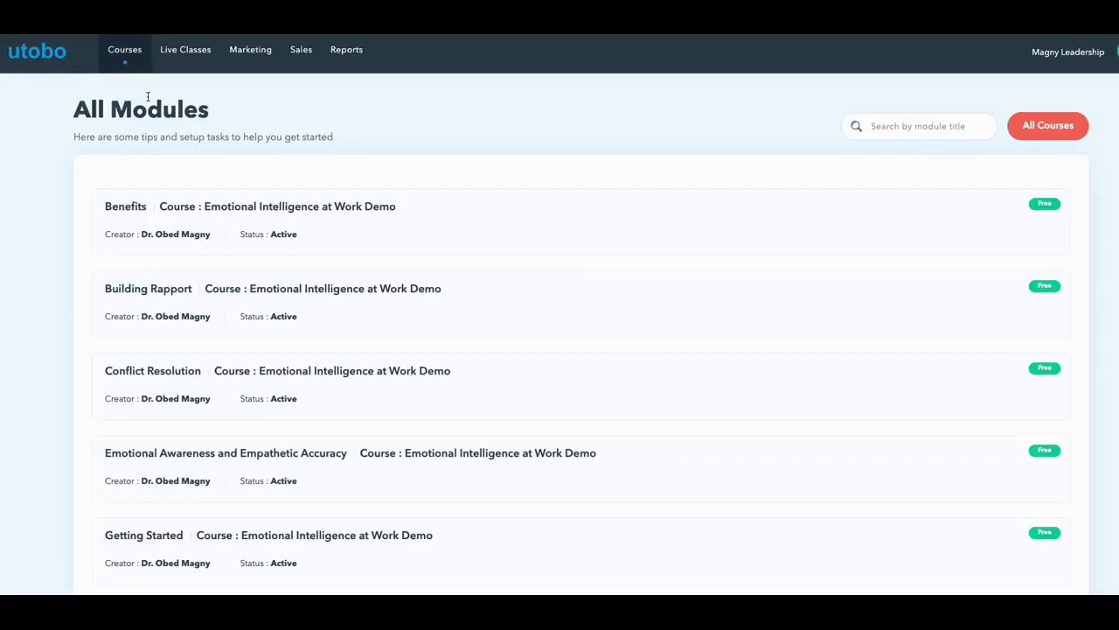
{"action": "left_click", "coordinate": [140, 50]}
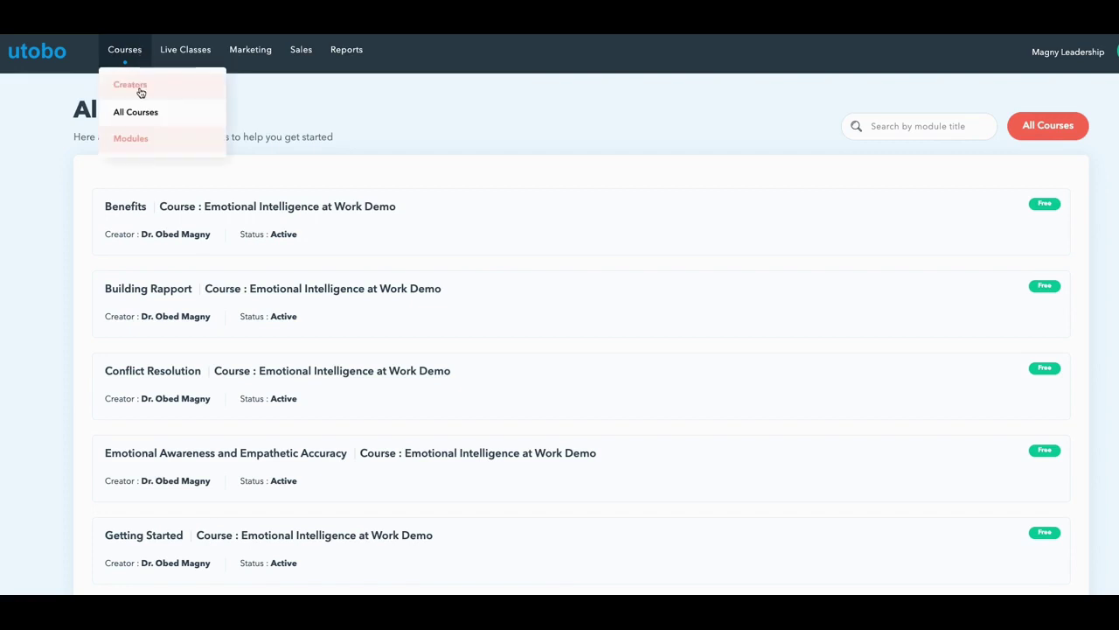
{"action": "left_click", "coordinate": [190, 51]}
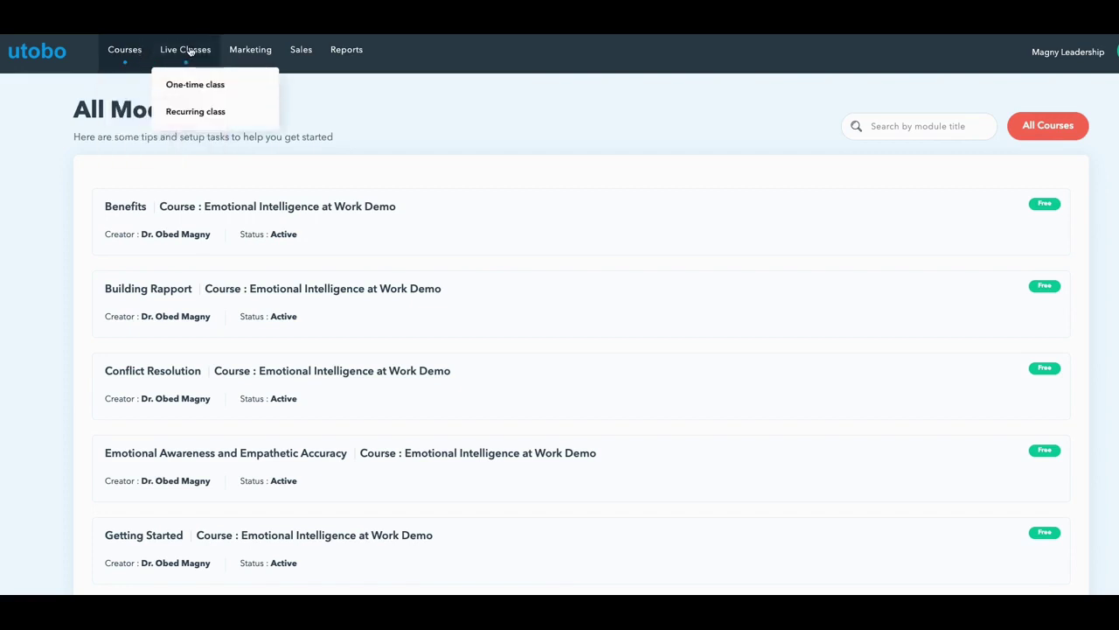
Open the blank Recurring class form and scroll through it to Save/Cancel.
{"action": "left_click", "coordinate": [184, 113]}
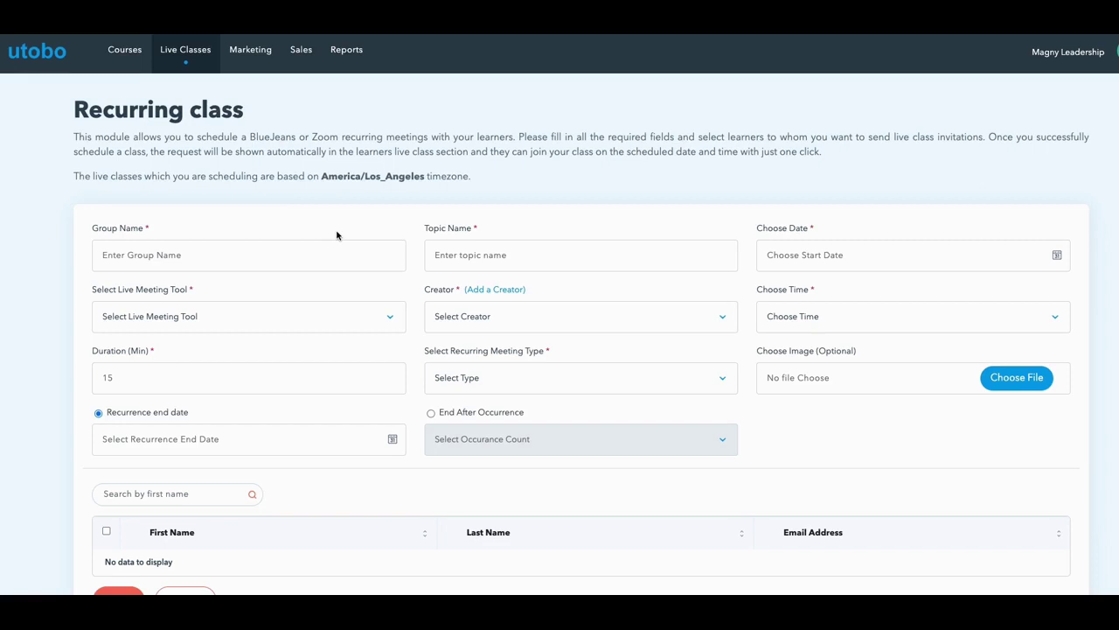
{"action": "scroll", "coordinate": [337, 234], "scroll_direction": "down", "scroll_amount": 1}
{"action": "scroll", "coordinate": [336, 235], "scroll_direction": "down", "scroll_amount": 4}
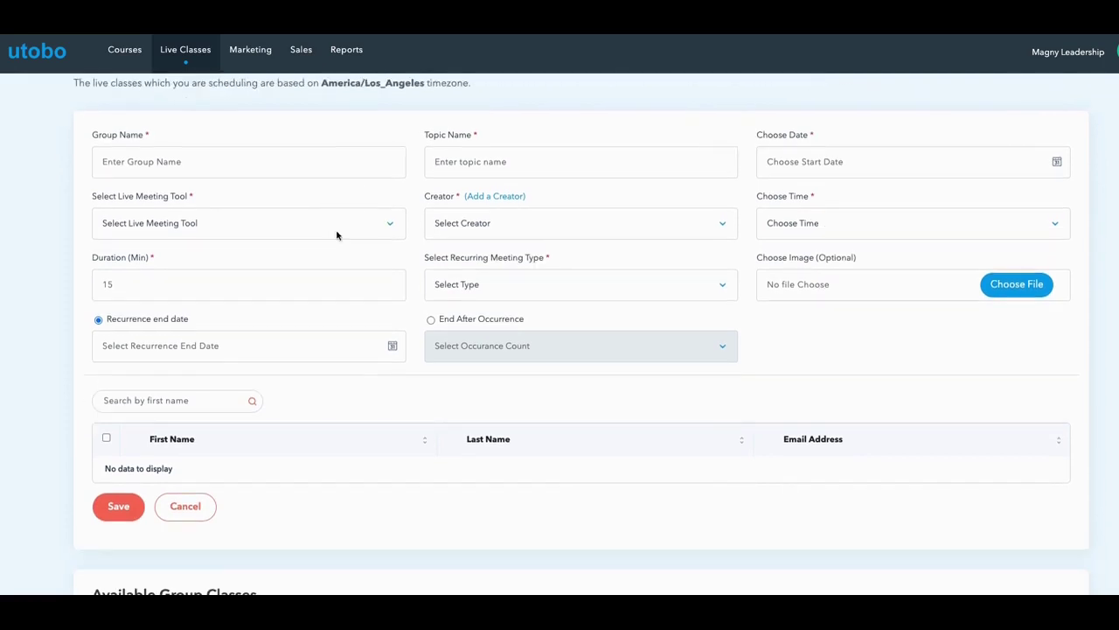
{"action": "scroll", "coordinate": [332, 280], "scroll_direction": "up", "scroll_amount": 5}
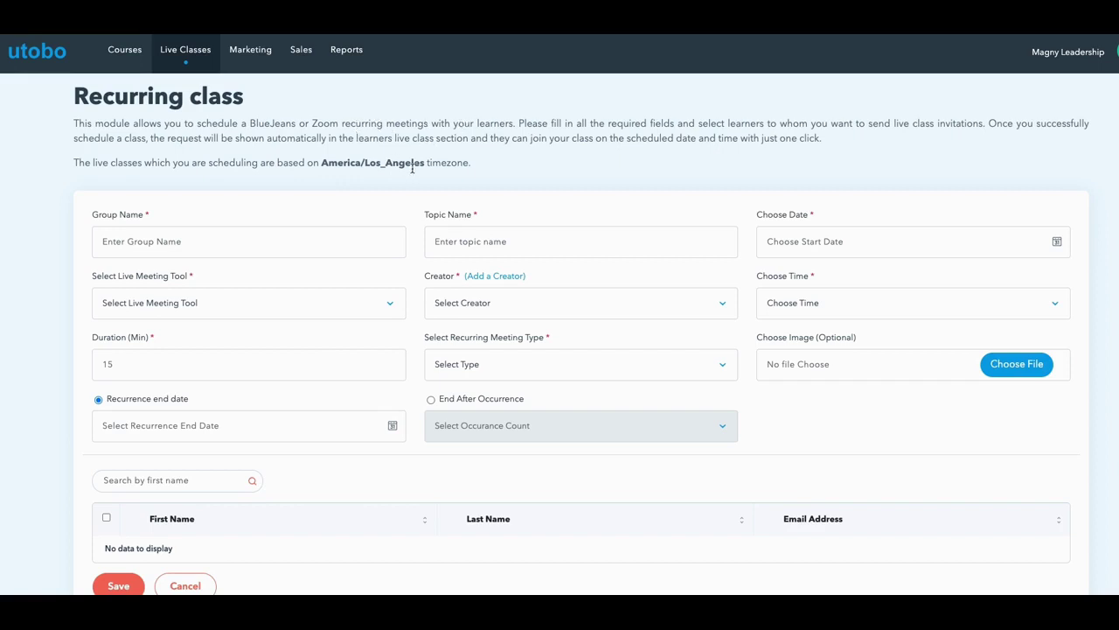
Open Marketing > Coupon and view the empty Available Coupon table.
{"action": "left_click", "coordinate": [250, 54]}
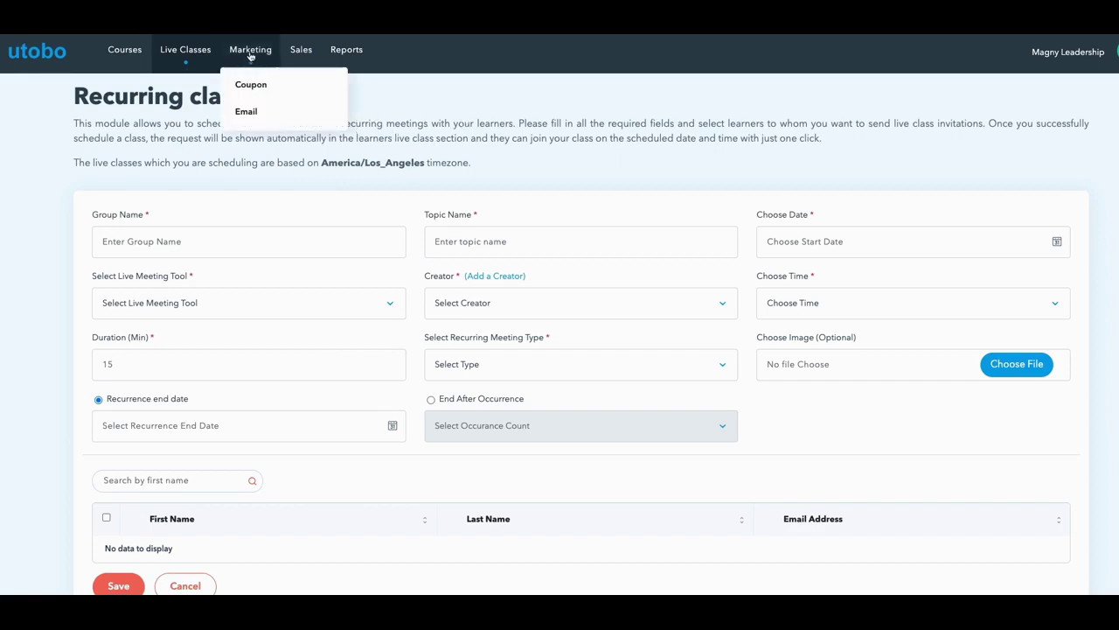
{"action": "left_click", "coordinate": [248, 87]}
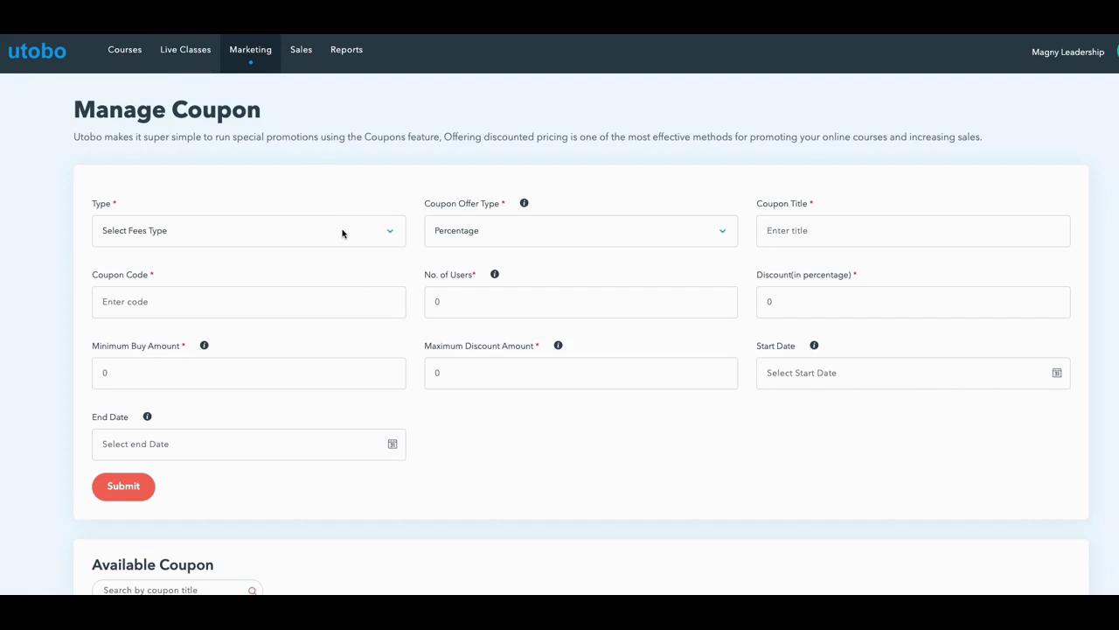
{"action": "scroll", "coordinate": [324, 249], "scroll_direction": "down", "scroll_amount": 2}
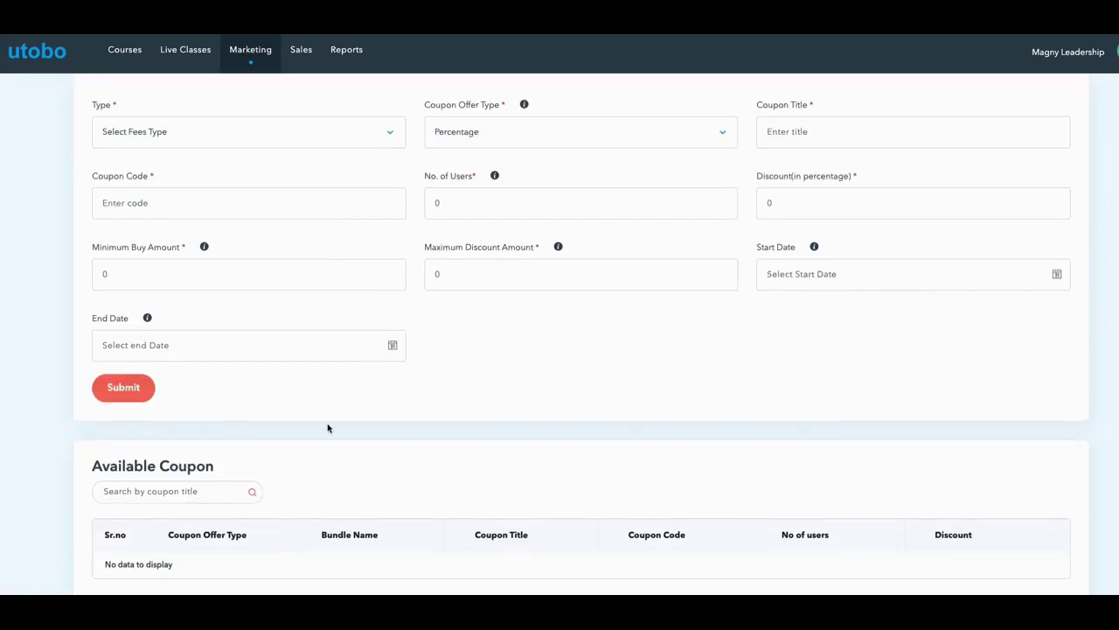
{"action": "scroll", "coordinate": [354, 463], "scroll_direction": "up", "scroll_amount": 2}
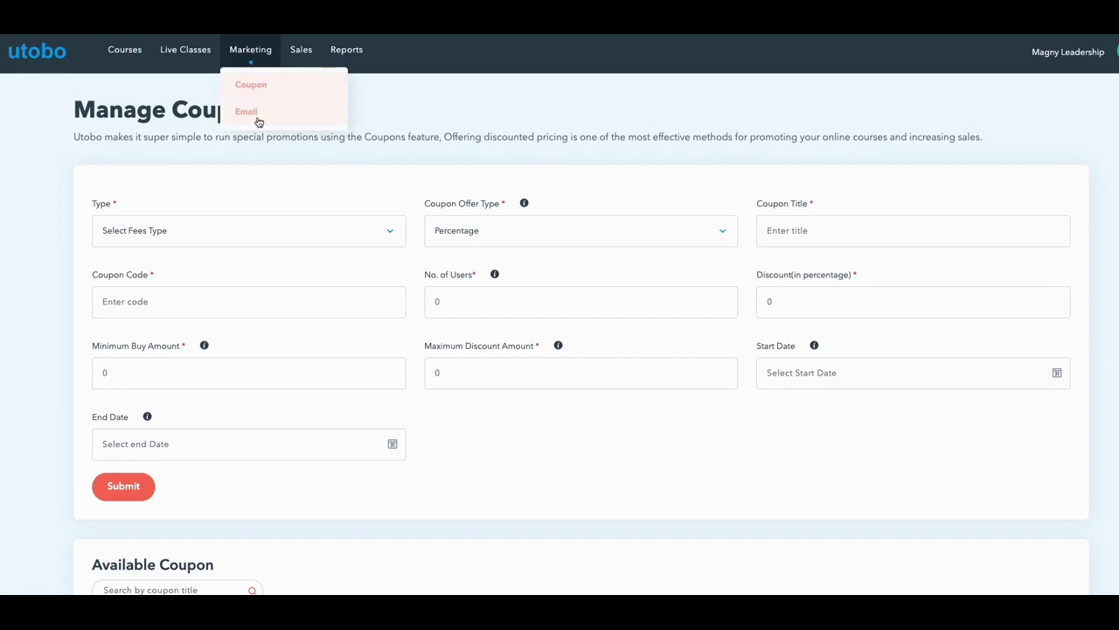
On the Email campaigns page, cancel a credit purchase, then try creating a campaign.
{"action": "left_click", "coordinate": [258, 117]}
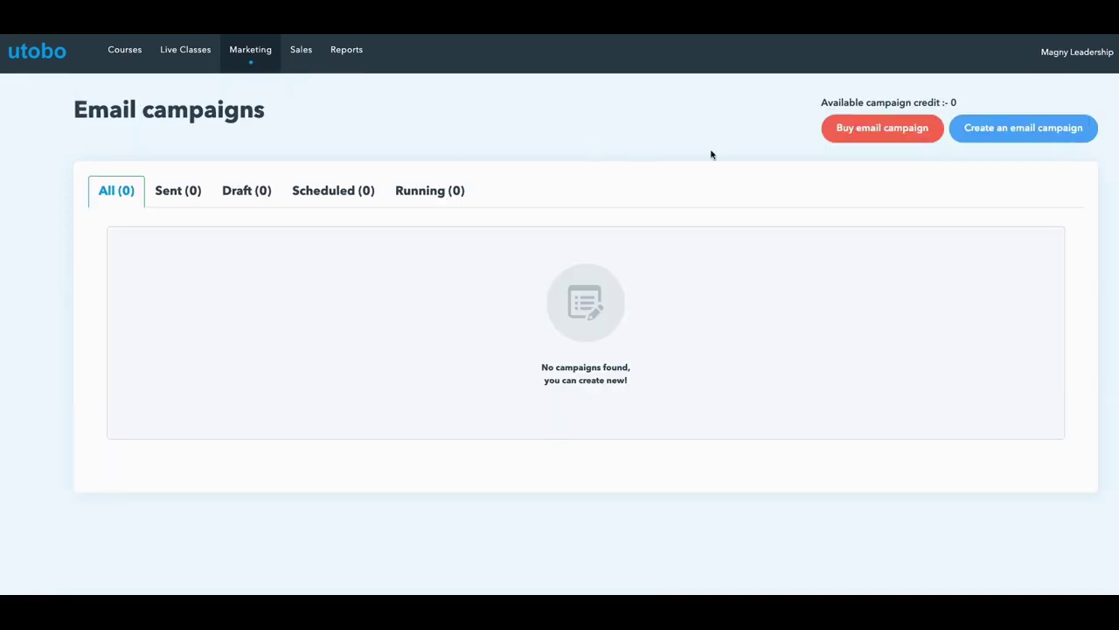
{"action": "left_click", "coordinate": [882, 129]}
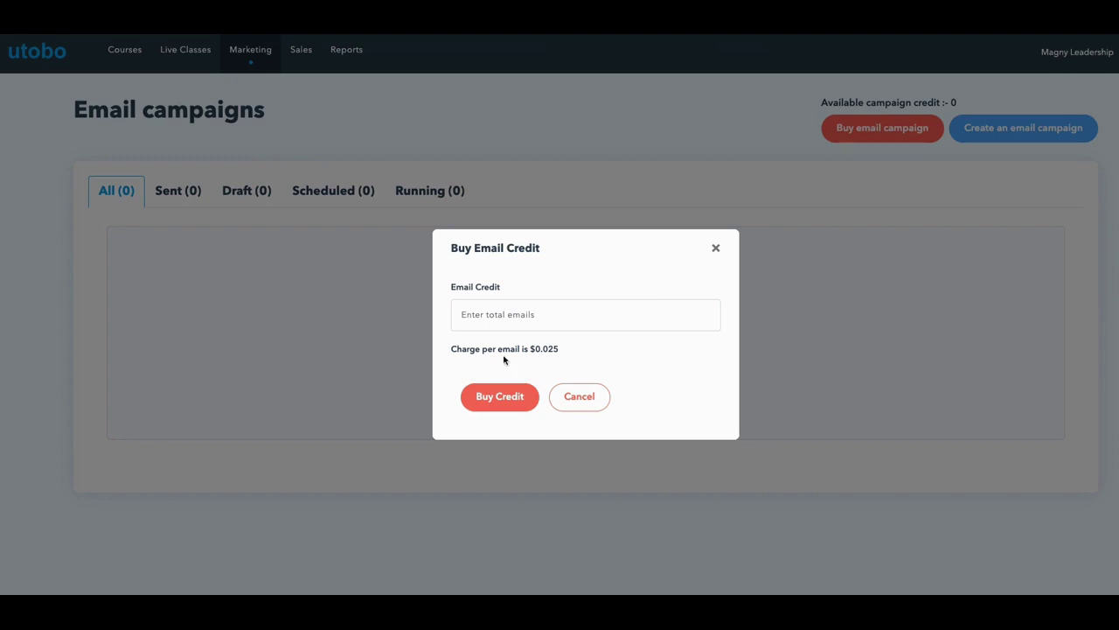
{"action": "left_click", "coordinate": [716, 251]}
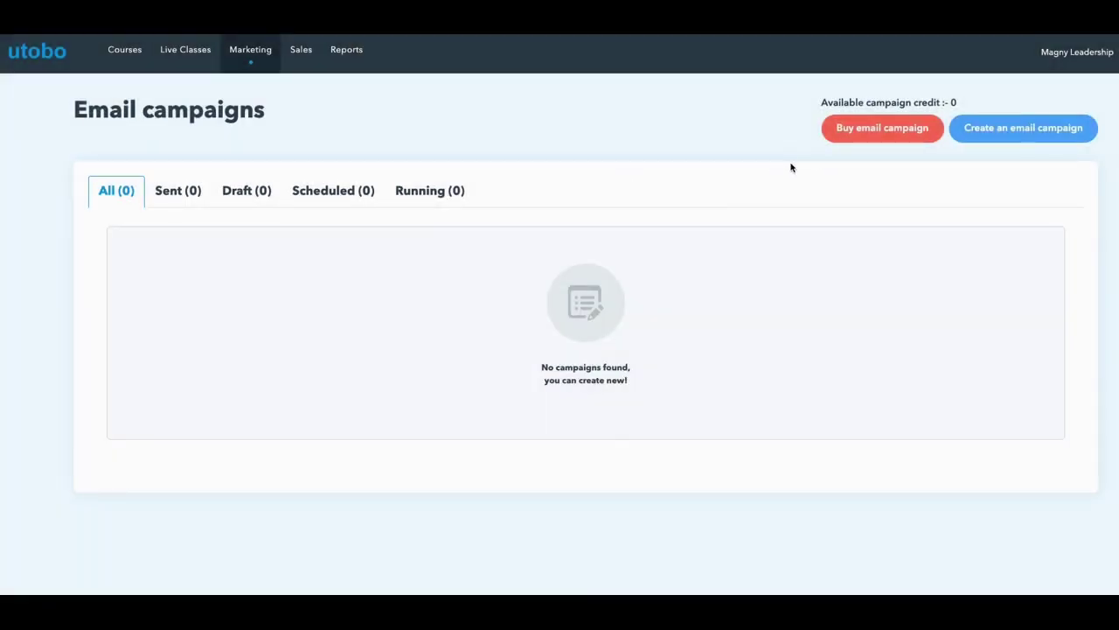
{"action": "left_click", "coordinate": [1008, 136]}
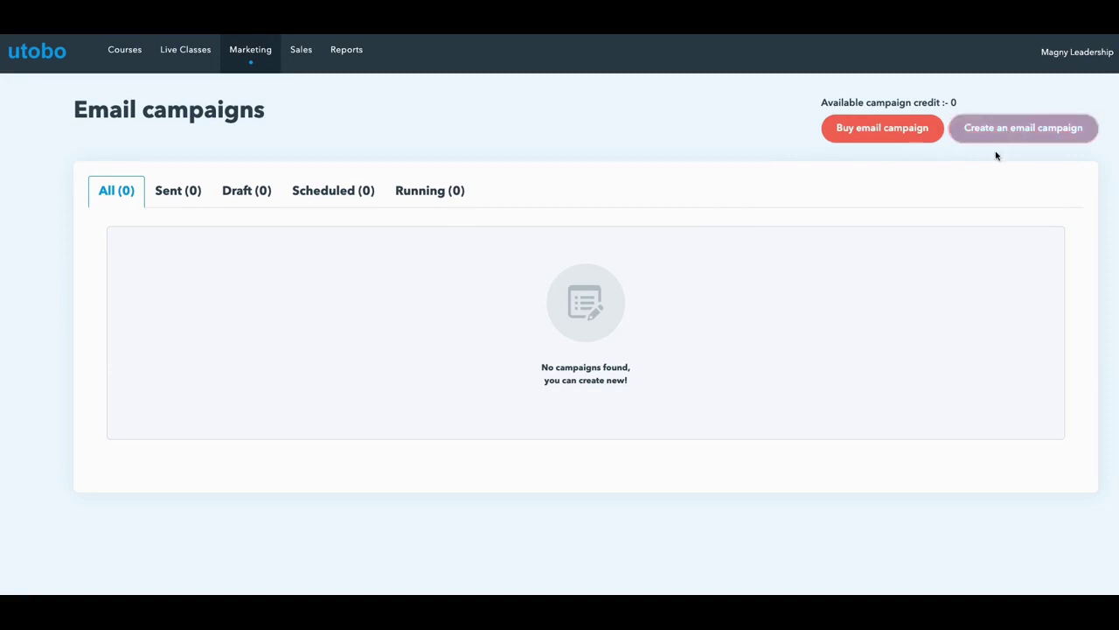
Show the Sales > Learners page with its empty learner table.
{"action": "left_click", "coordinate": [297, 52]}
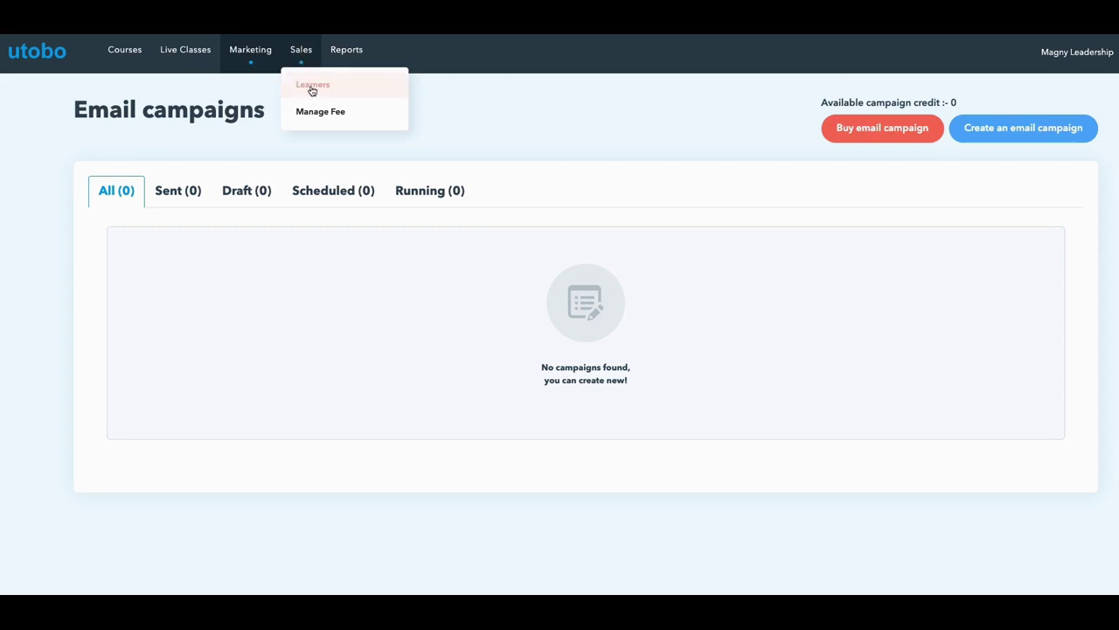
{"action": "left_click", "coordinate": [312, 85]}
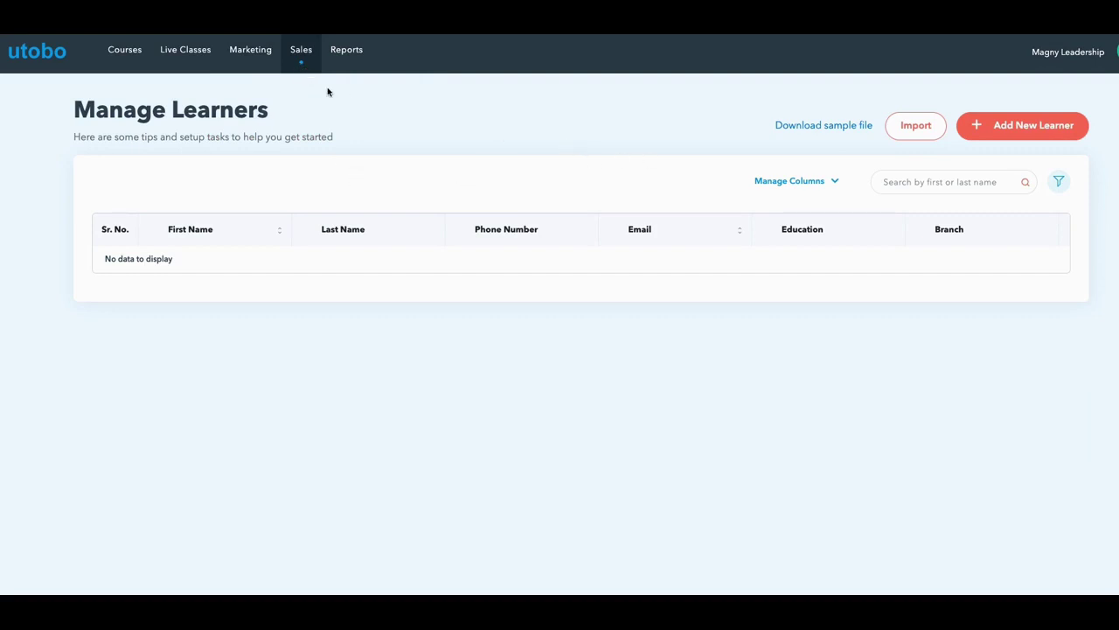
{"action": "left_click", "coordinate": [343, 53]}
View the empty Admissions and Transactions reports.
{"action": "left_click", "coordinate": [343, 53]}
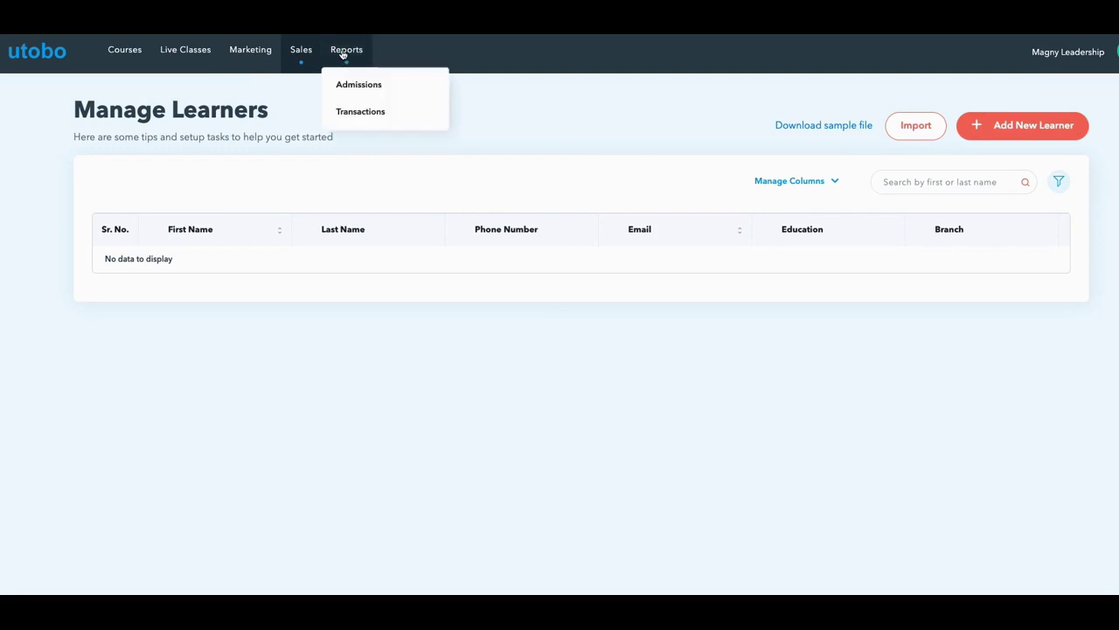
{"action": "left_click", "coordinate": [355, 93]}
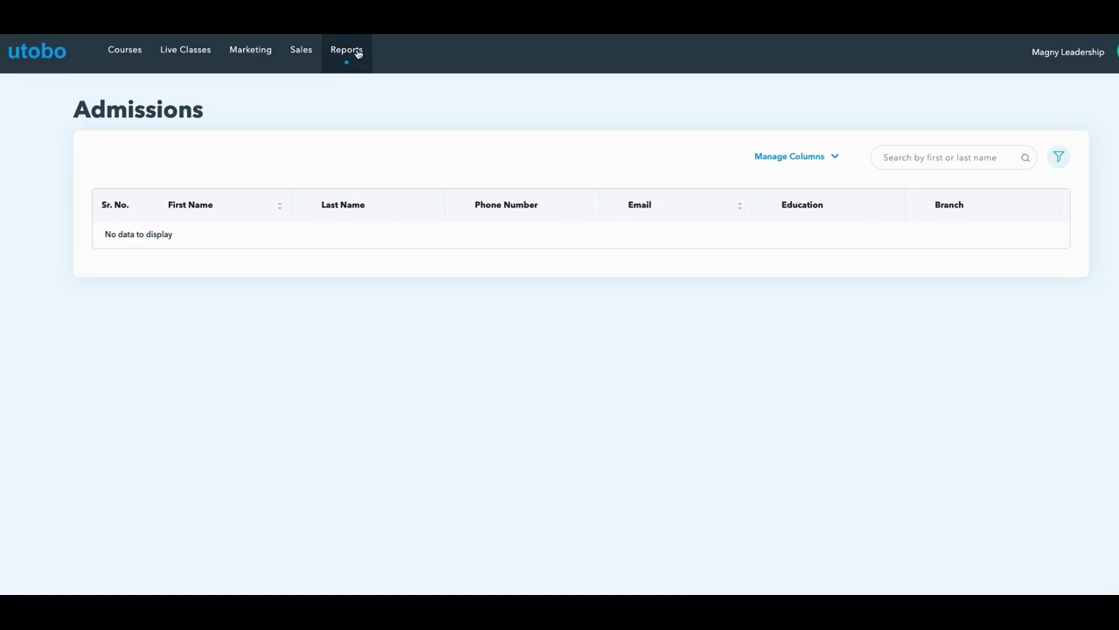
{"action": "left_click", "coordinate": [357, 117]}
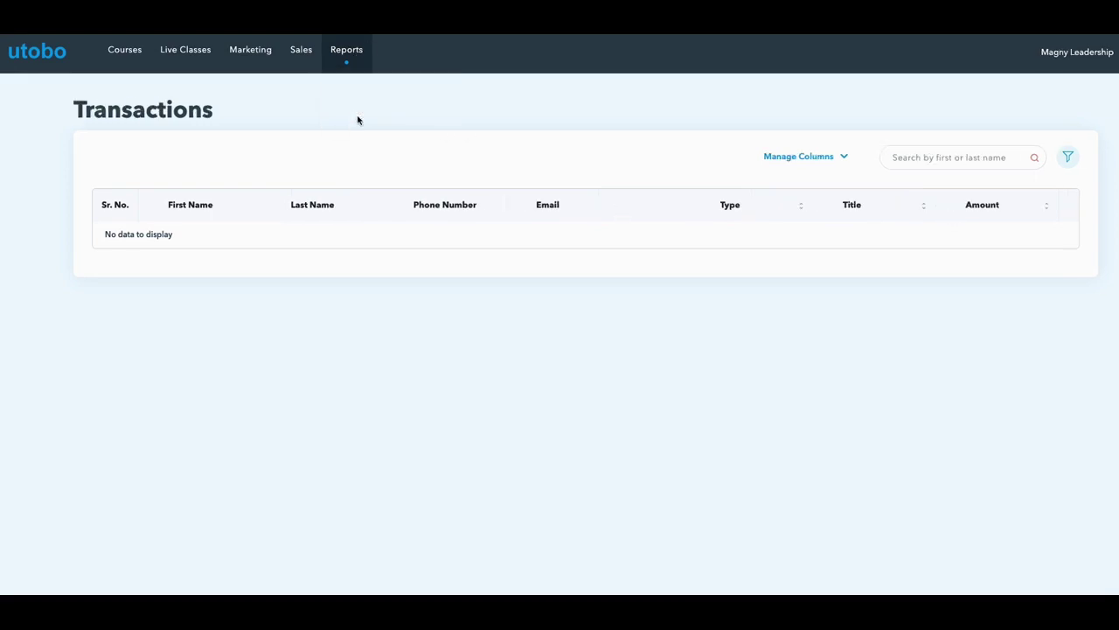
{"action": "left_click", "coordinate": [124, 53]}
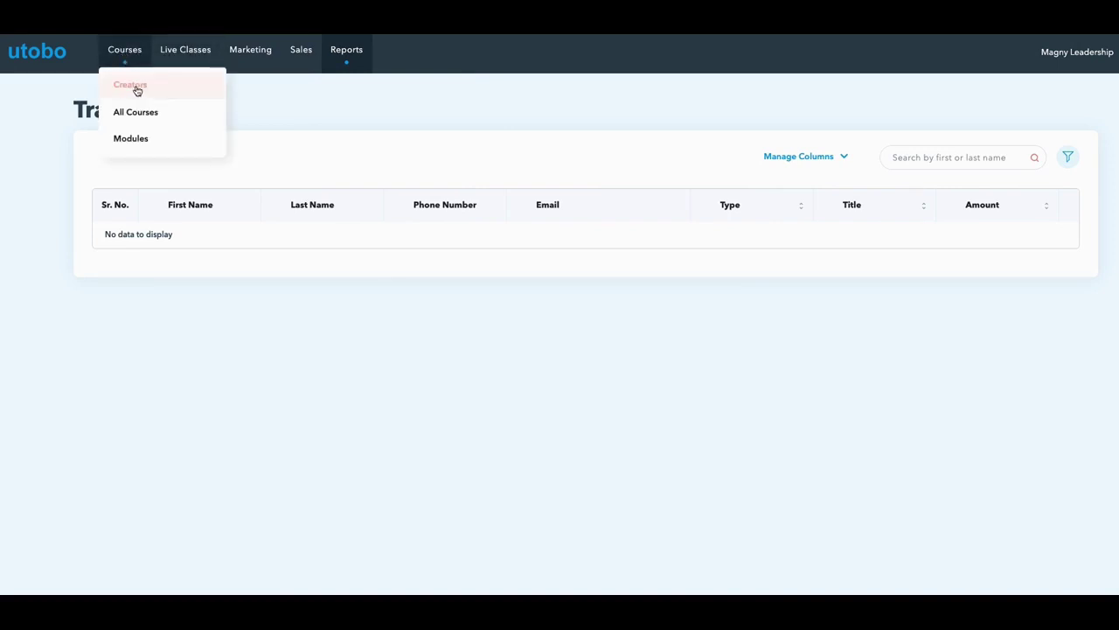
Create and save a 'Marketing 101' course bundle with its title and a marketing description.
{"action": "left_click", "coordinate": [137, 114]}
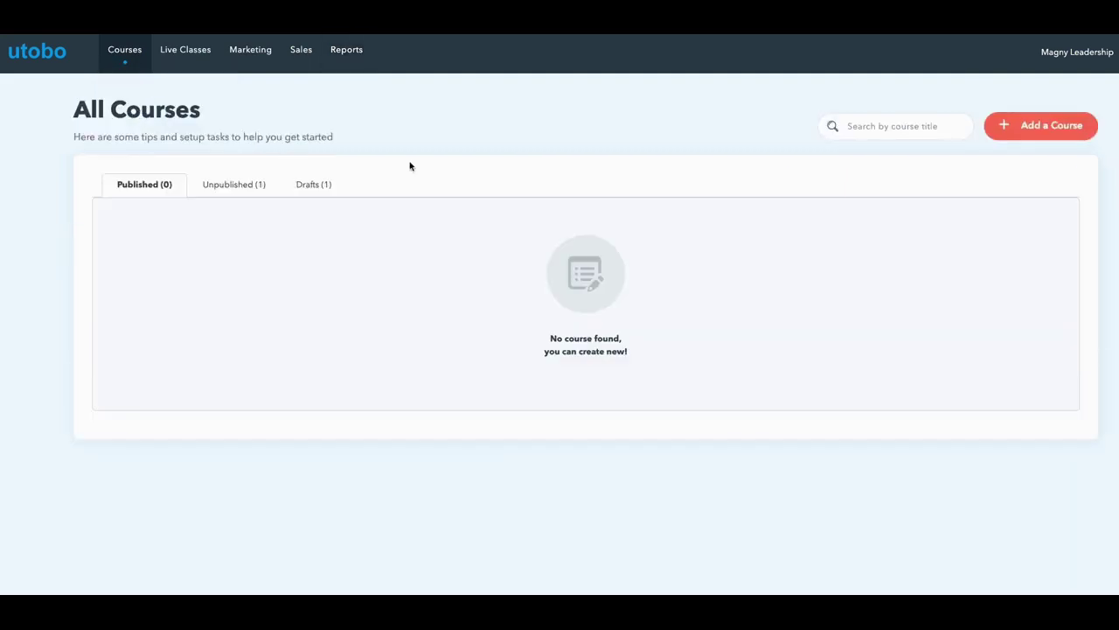
{"action": "left_click", "coordinate": [1031, 137]}
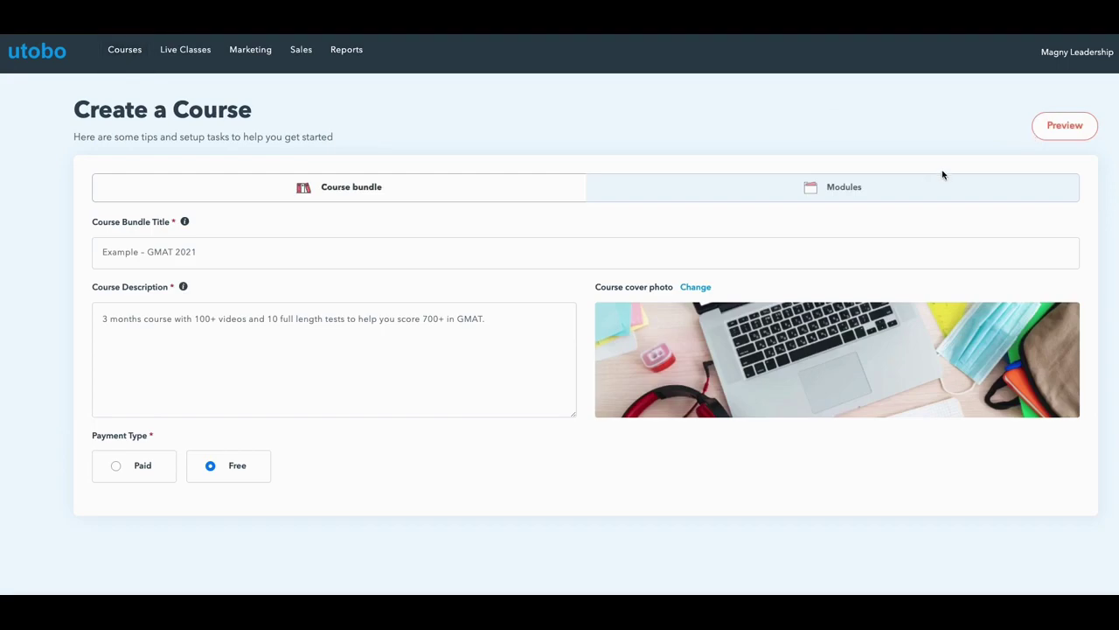
{"action": "left_click", "coordinate": [247, 251]}
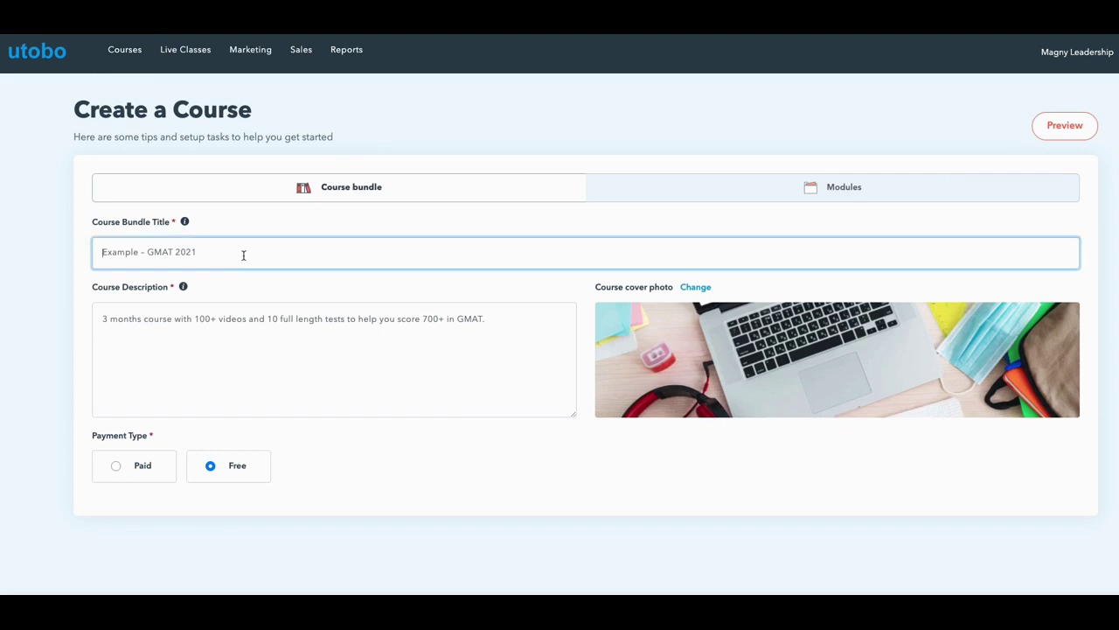
{"action": "type", "text": "Marketi"}
{"action": "type", "text": "ng 101"}
{"action": "left_click", "coordinate": [215, 345]}
{"action": "type", "text": "Th"}
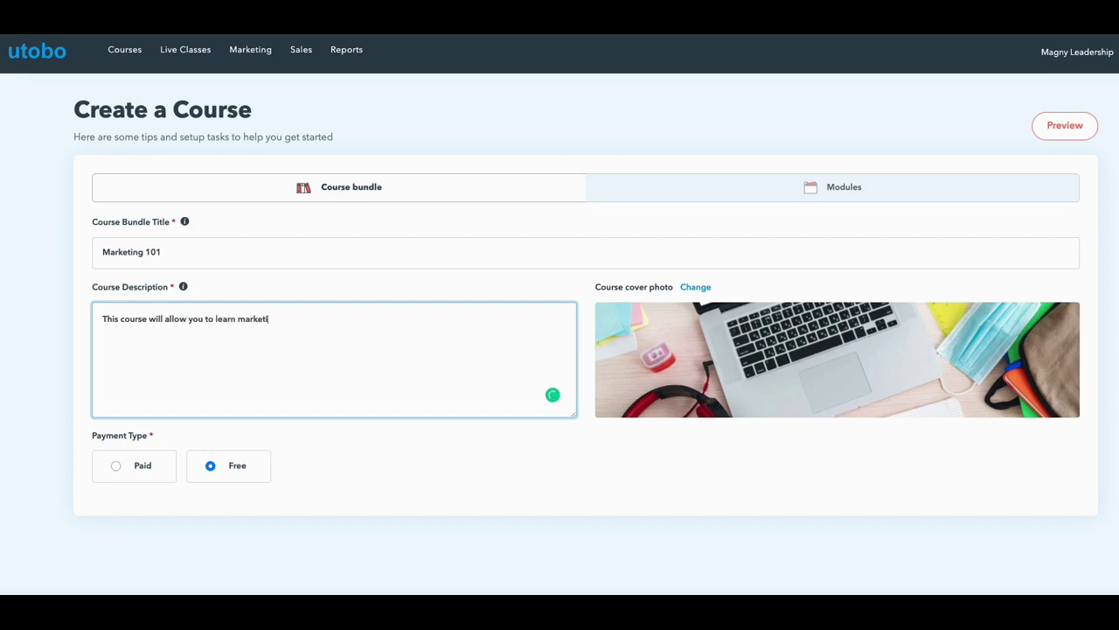
{"action": "type", "text": "ng from the go"}
{"action": "key", "text": "Tab"}
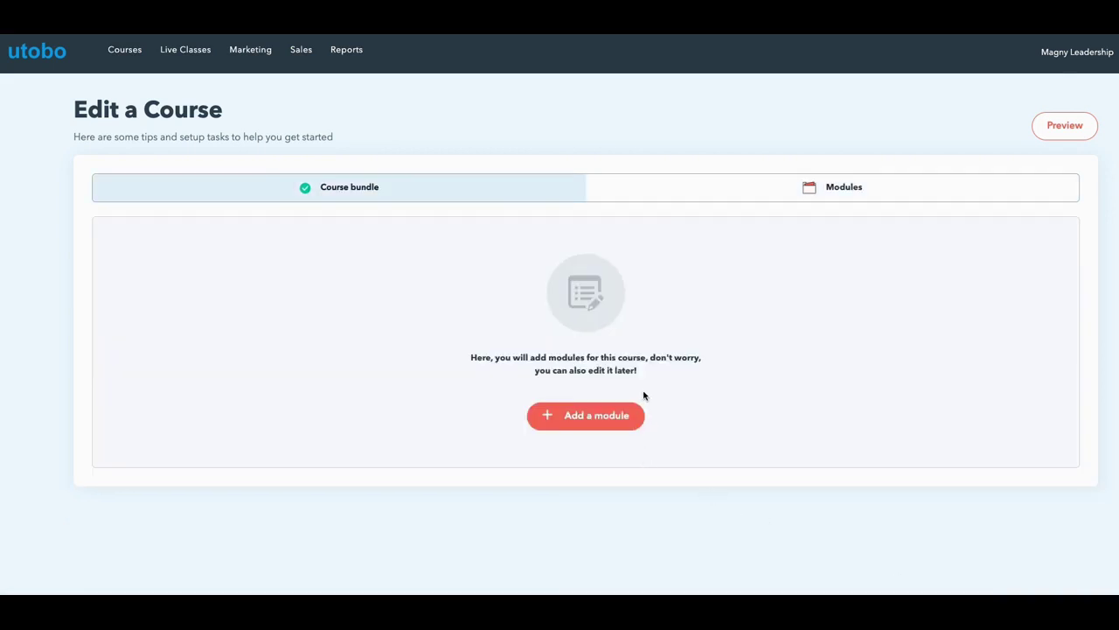
Add Module 1 and title it 'Identify your ideal customer'.
{"action": "left_click", "coordinate": [595, 418]}
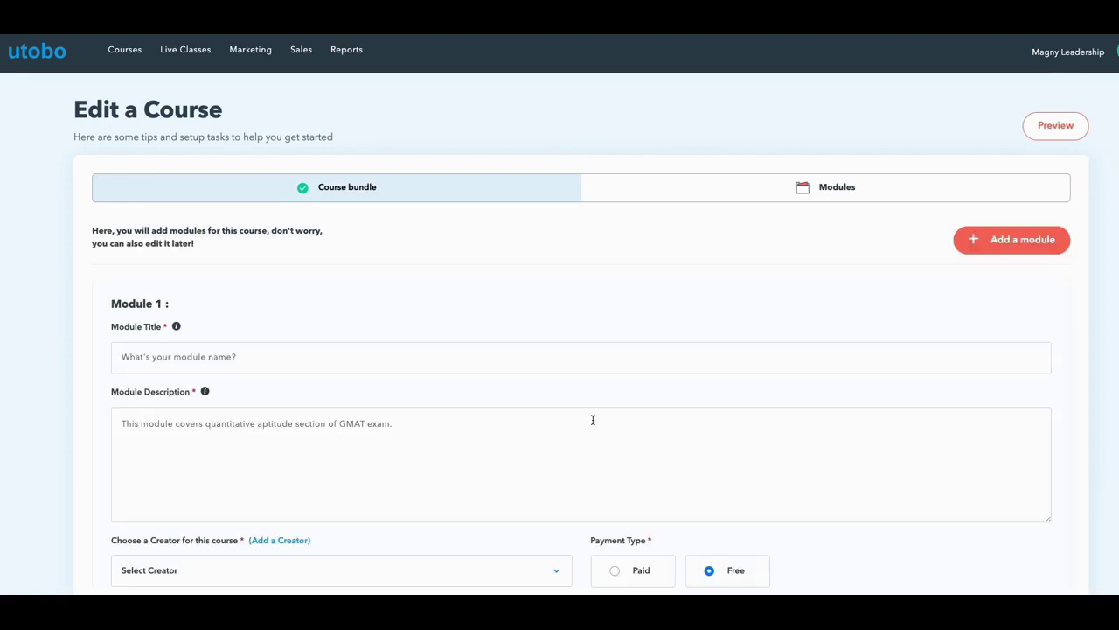
{"action": "left_click", "coordinate": [319, 366]}
{"action": "type", "text": ":"}
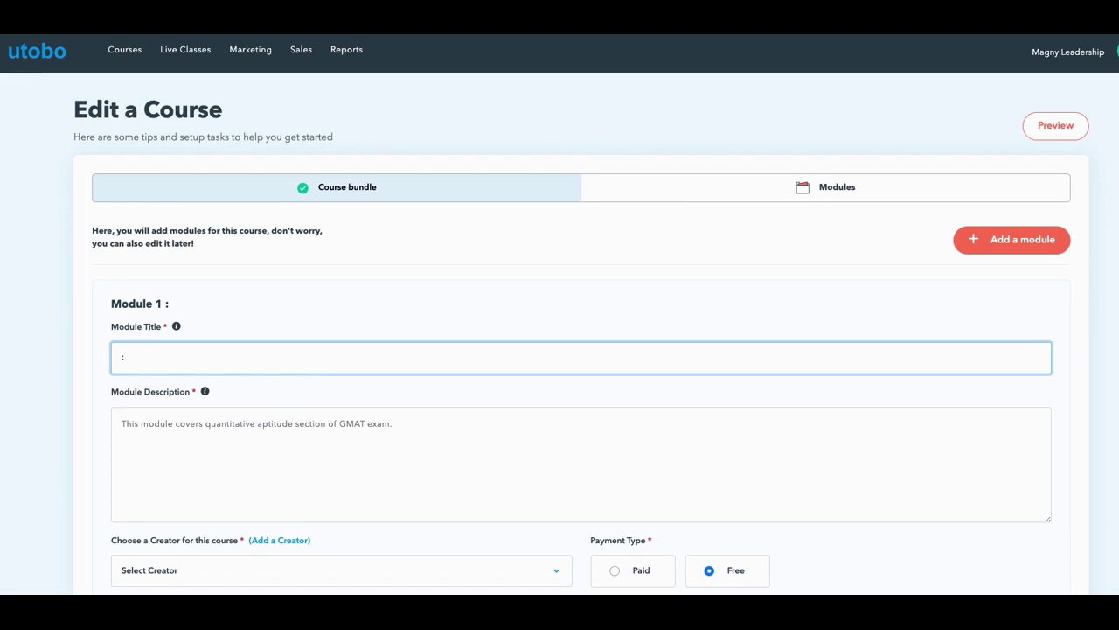
{"action": "key", "text": "BackSpace"}
{"action": "type", "text": "I"}
{"action": "key", "text": "BackSpace"}
{"action": "type", "text": "Id"}
{"action": "type", "text": "entify you"}
{"action": "type", "text": " rr idea"}
{"action": "type", "text": "cu"}
{"action": "type", "text": "stoer"}
{"action": "key", "text": "BackSpace"}
{"action": "key", "text": "BackSpace"}
{"action": "type", "text": "me"}
{"action": "type", "text": "r"}
Describe it as 'In this module, you will learn how to prospect for clients', correcting typos.
{"action": "left_click", "coordinate": [281, 437]}
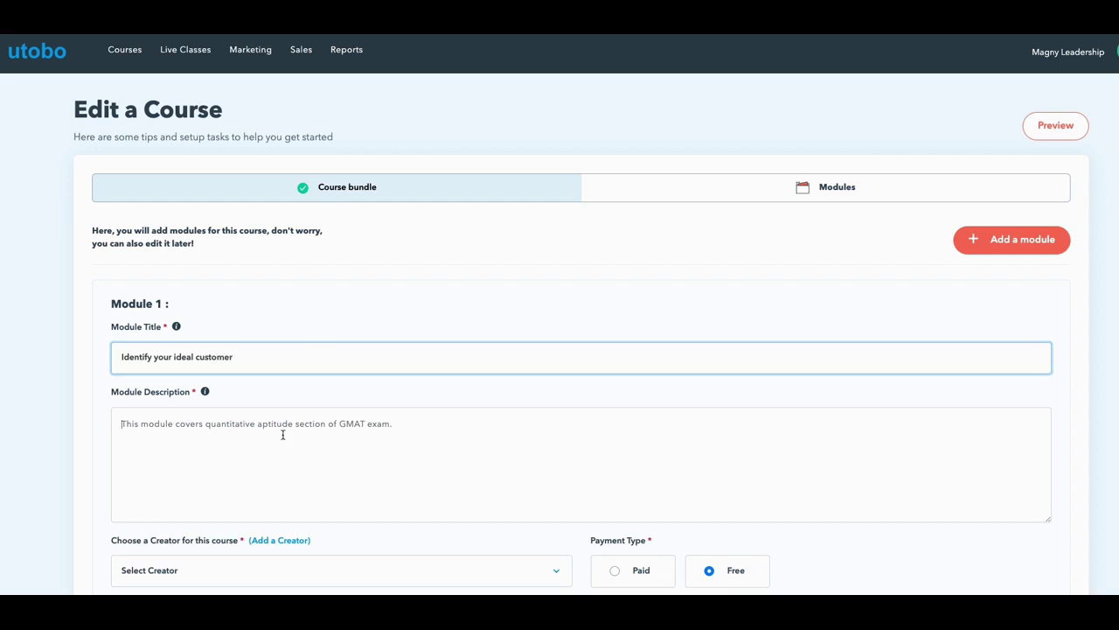
{"action": "type", "text": "In this"}
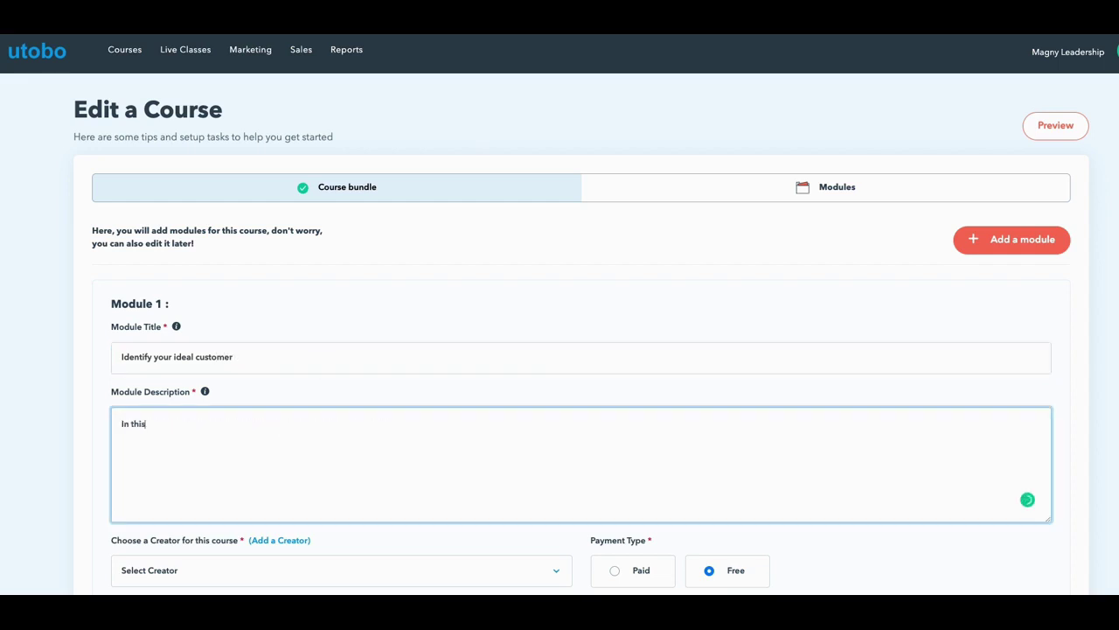
{"action": "type", "text": " modua"}
{"action": "key", "text": "BackSpace"}
{"action": "key", "text": "BackSpace"}
{"action": "type", "text": "al y"}
{"action": "type", "text": "ou"}
{"action": "type", "text": " will "}
{"action": "type", "text": "learn"}
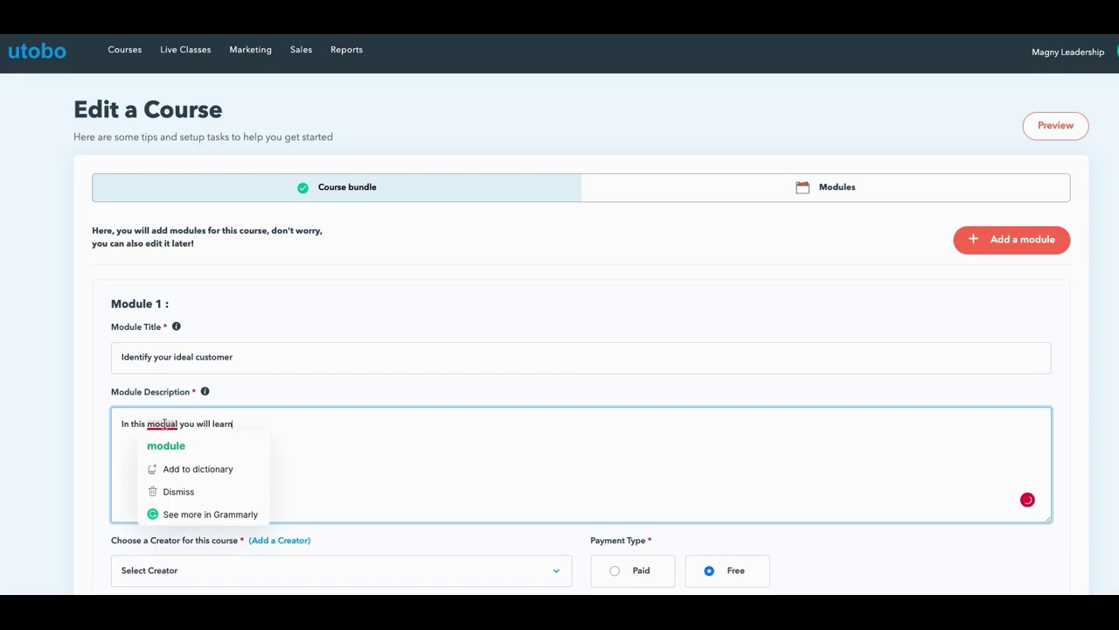
{"action": "left_click", "coordinate": [165, 448]}
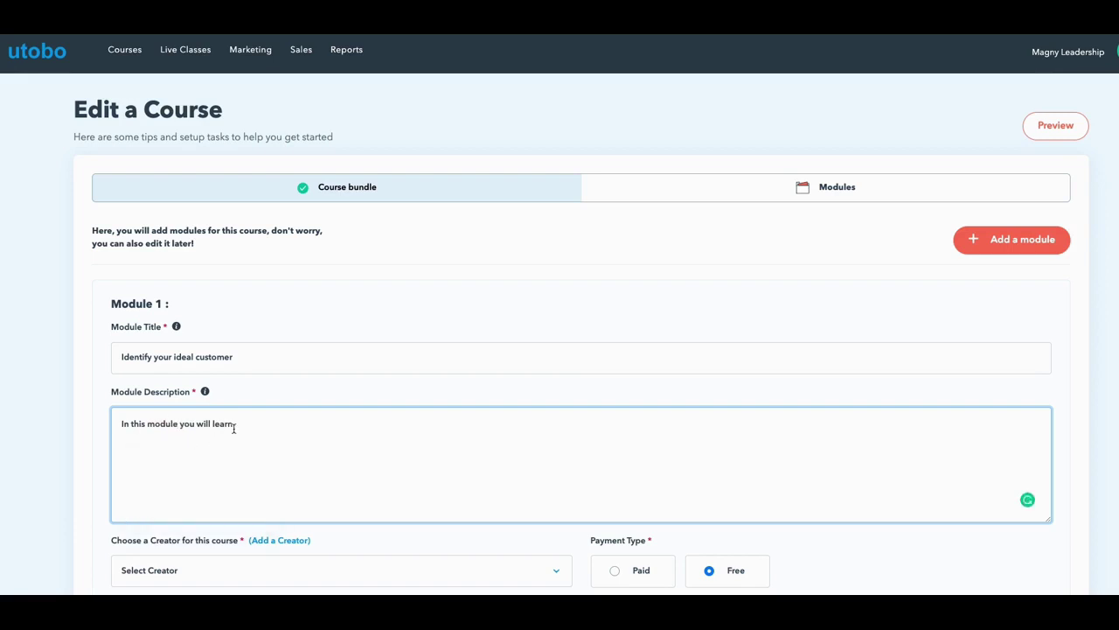
{"action": "type", "text": "how t"}
{"action": "type", "text": "o p"}
{"action": "type", "text": "r"}
{"action": "type", "text": "ospect for "}
{"action": "type", "text": "cleints"}
{"action": "key", "text": "BackSpace"}
{"action": "key", "text": "BackSpace"}
{"action": "key", "text": "BackSpace"}
{"action": "key", "text": "BackSpace"}
{"action": "type", "text": "ients"}
{"action": "scroll", "coordinate": [360, 539], "scroll_direction": "down", "scroll_amount": 2}
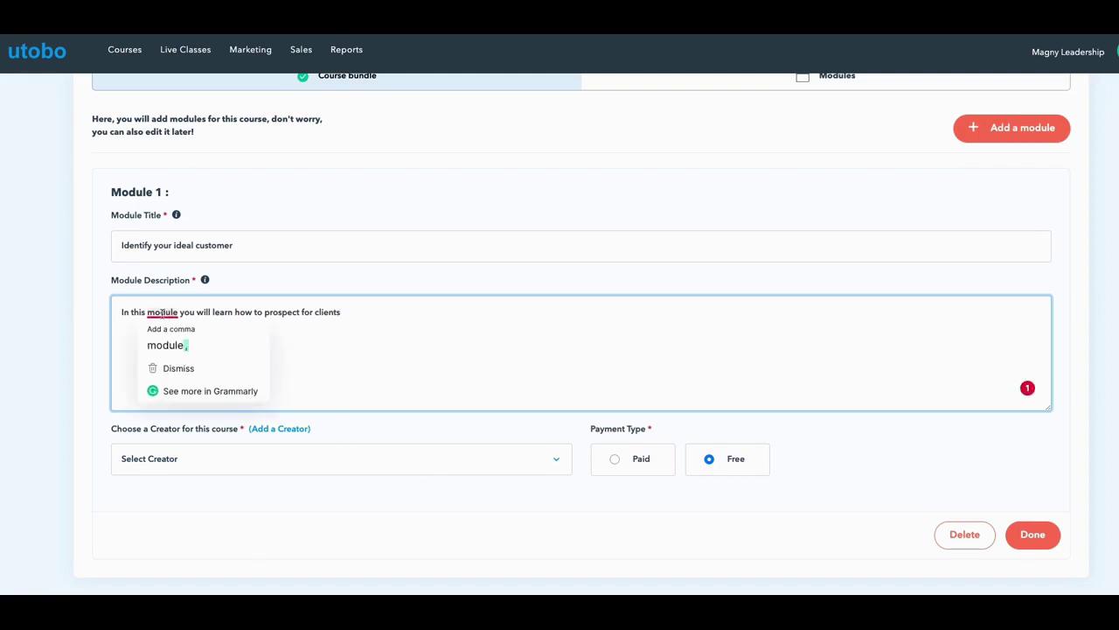
{"action": "left_click", "coordinate": [166, 344]}
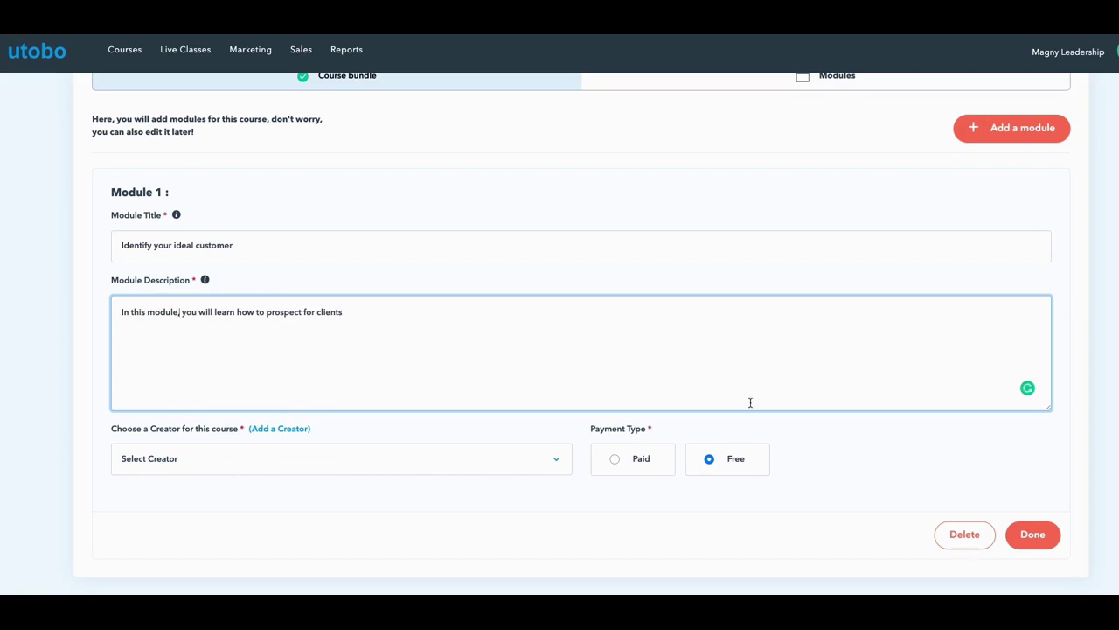
{"action": "scroll", "coordinate": [821, 359], "scroll_direction": "up", "scroll_amount": 3}
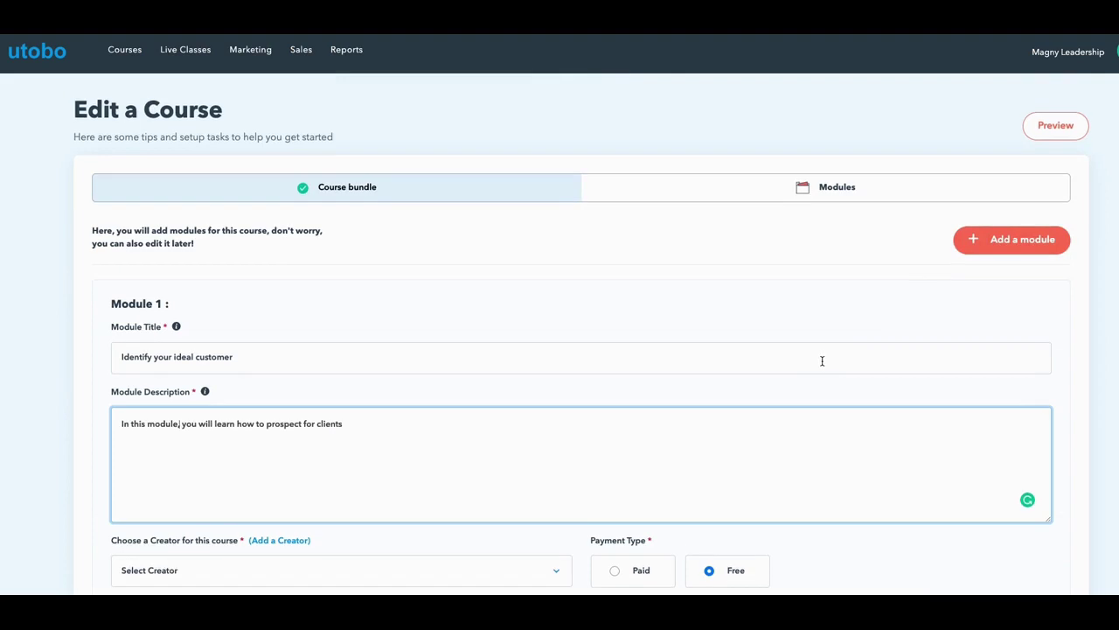
{"action": "scroll", "coordinate": [945, 389], "scroll_direction": "down", "scroll_amount": 2}
Assign Magny Leadership as creator and save Module 1 as a free, active module.
{"action": "left_click", "coordinate": [1026, 551]}
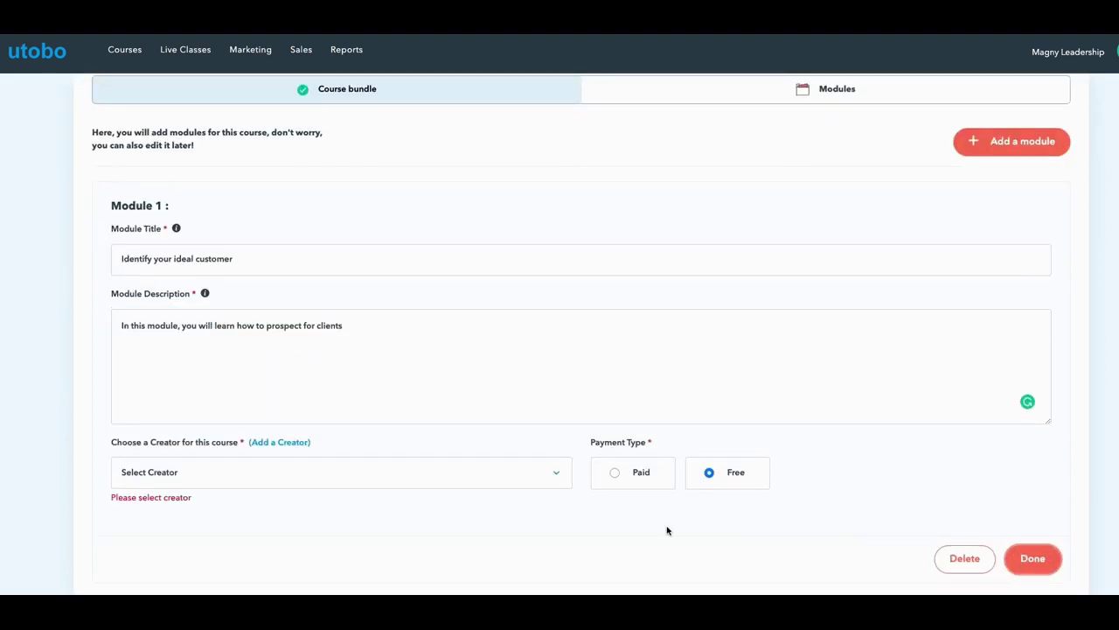
{"action": "left_click", "coordinate": [507, 476]}
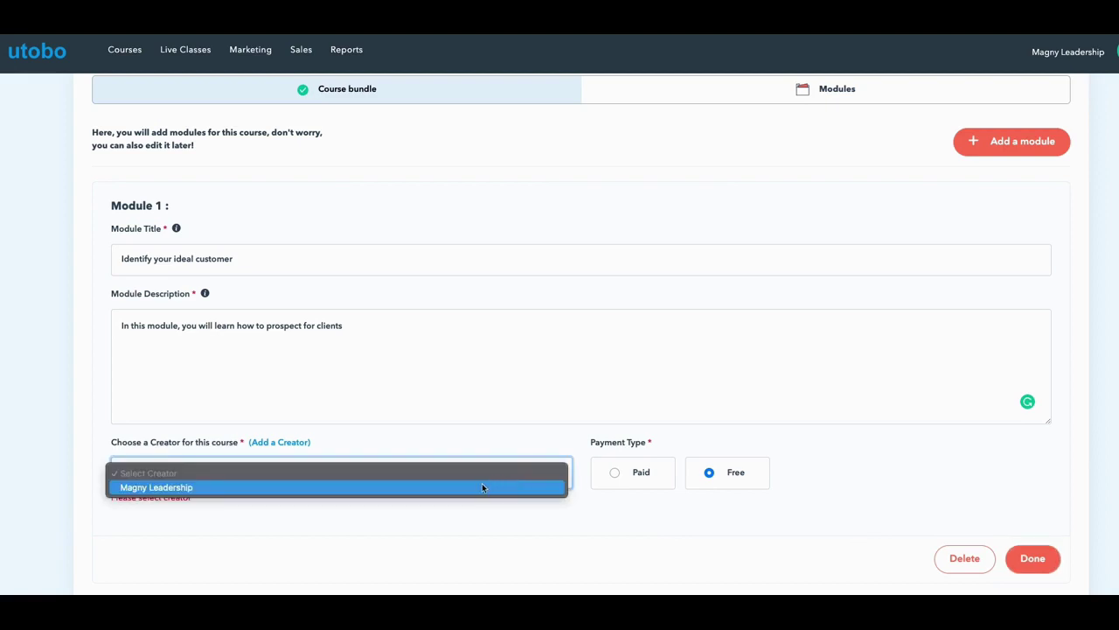
{"action": "left_click", "coordinate": [482, 487]}
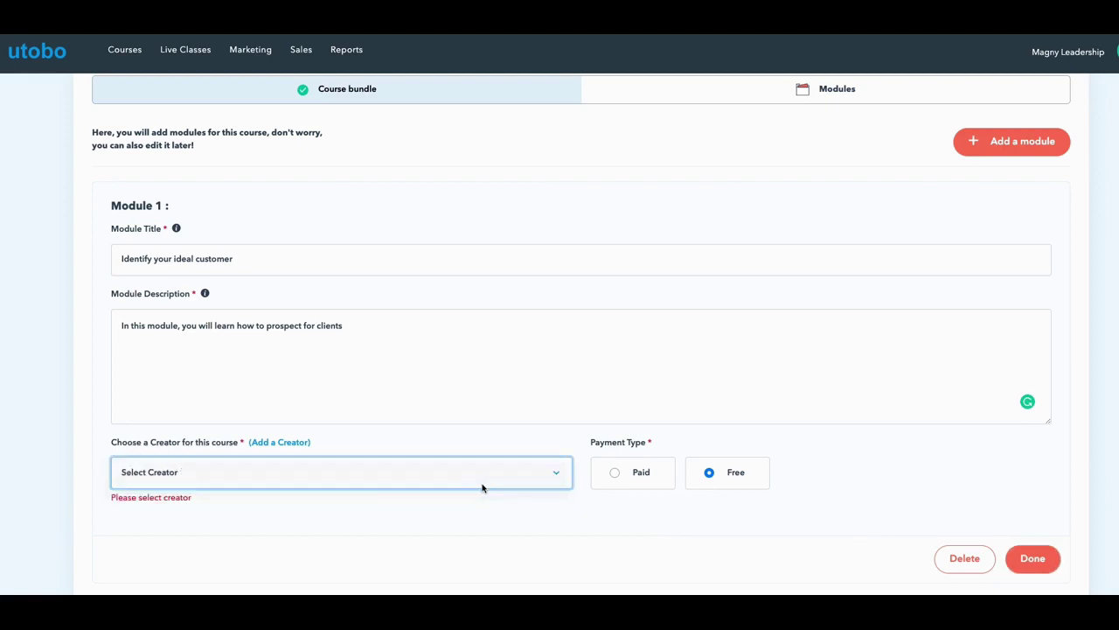
{"action": "left_click", "coordinate": [1037, 557]}
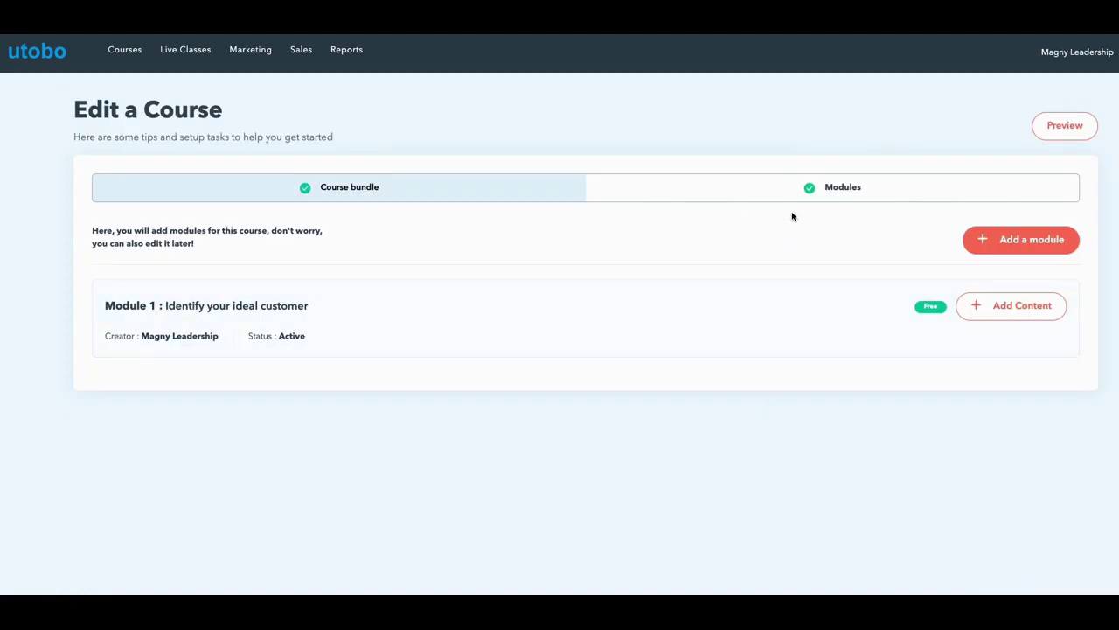
Open Module 1's content panel and review its empty Video, PDF, Audio and PPT tabs.
{"action": "mouse_move", "coordinate": [846, 340]}
{"action": "left_click", "coordinate": [983, 311]}
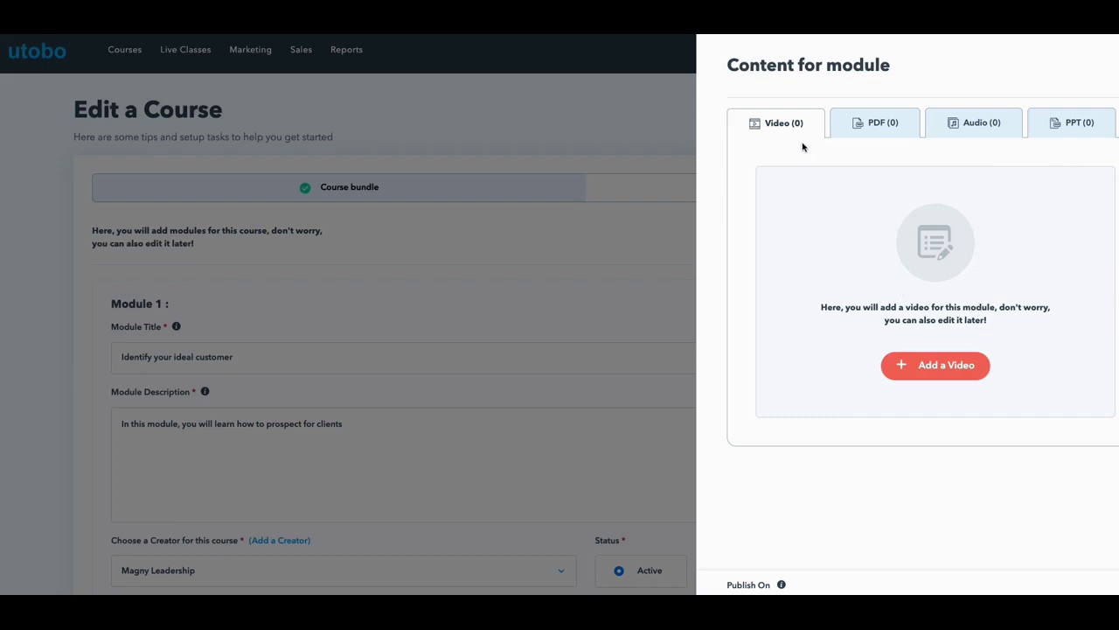
{"action": "left_click", "coordinate": [868, 129]}
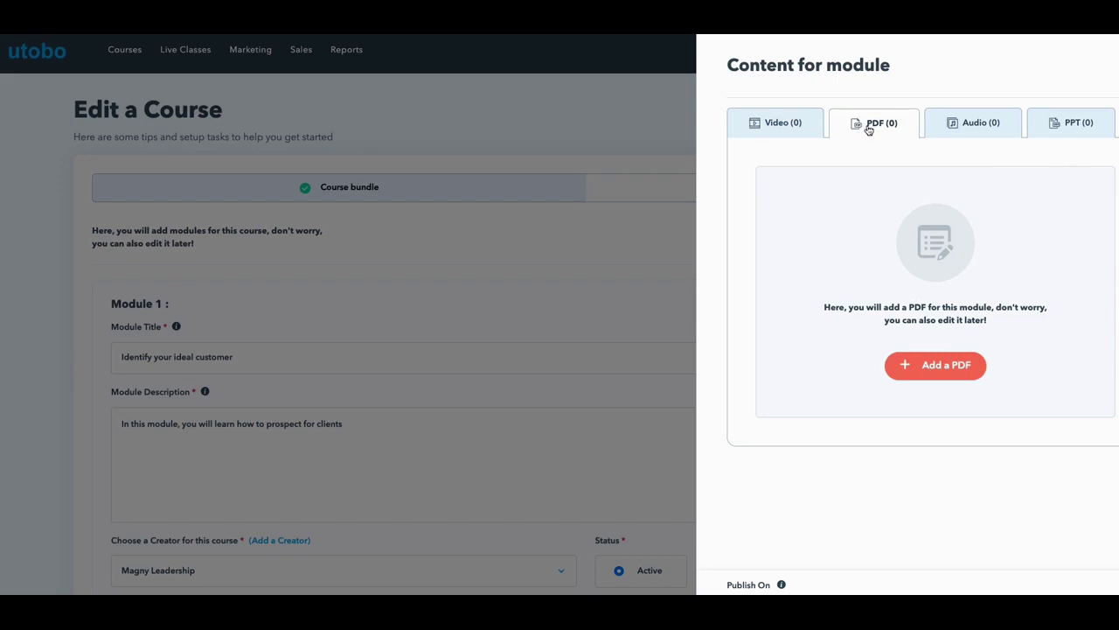
{"action": "left_click", "coordinate": [961, 131]}
{"action": "left_click", "coordinate": [1067, 125]}
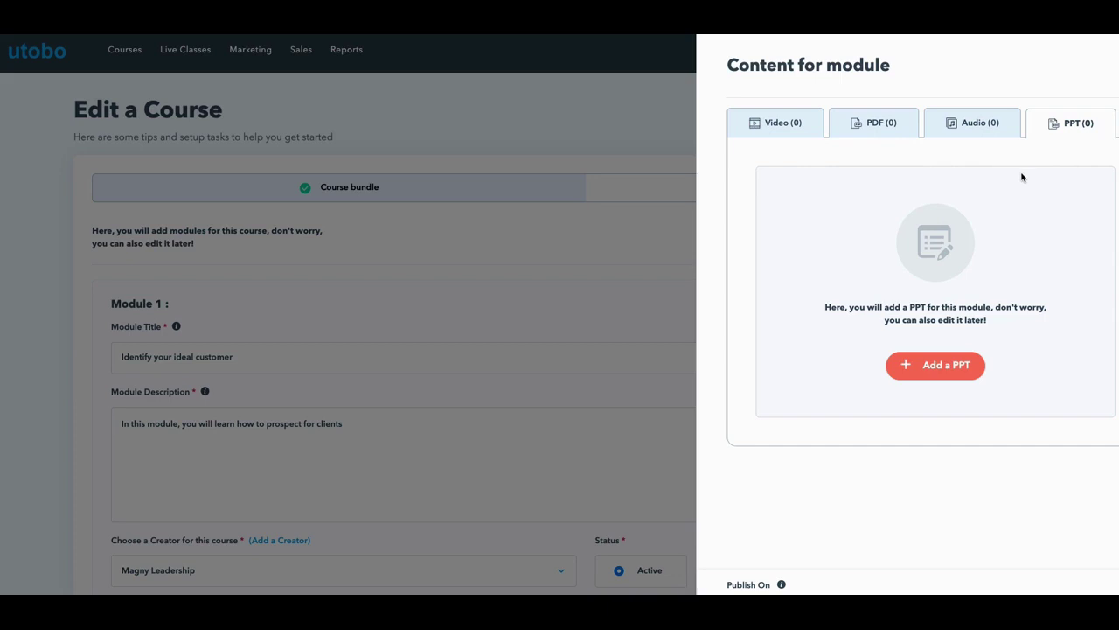
{"action": "left_click", "coordinate": [956, 133]}
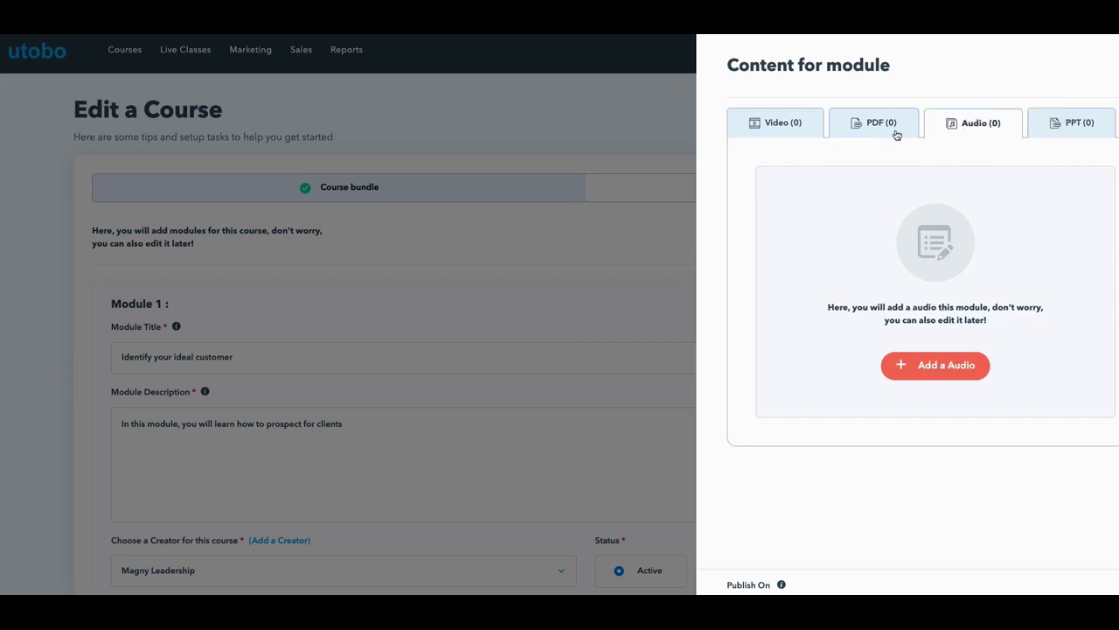
{"action": "left_click", "coordinate": [895, 131]}
{"action": "left_click", "coordinate": [802, 132]}
{"action": "left_click", "coordinate": [907, 131]}
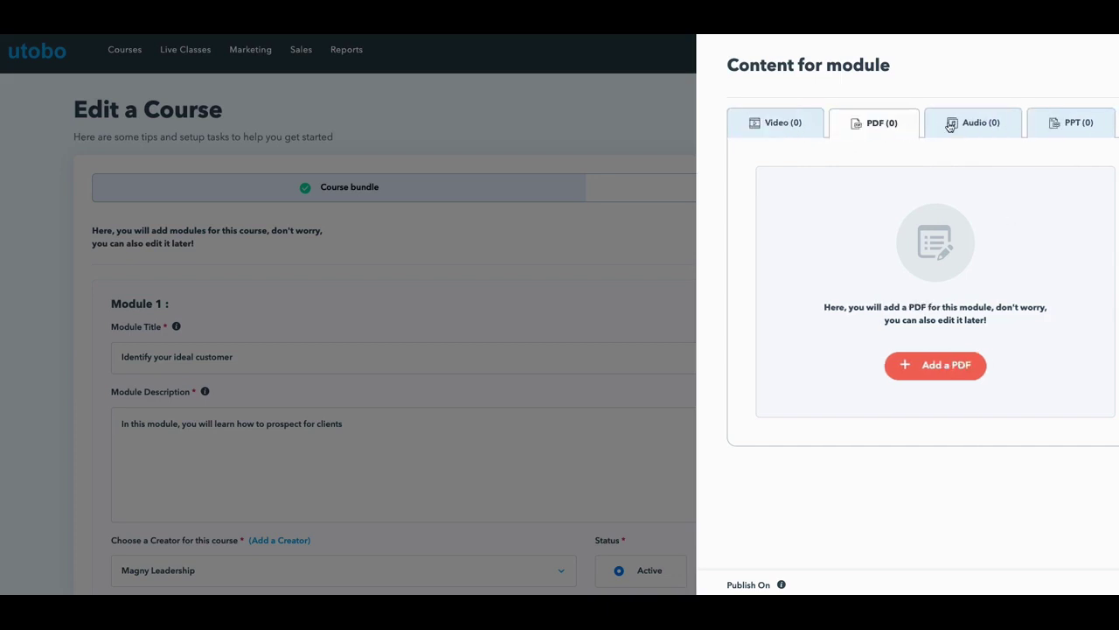
{"action": "left_click", "coordinate": [977, 129]}
{"action": "left_click", "coordinate": [1037, 125]}
{"action": "left_click", "coordinate": [801, 133]}
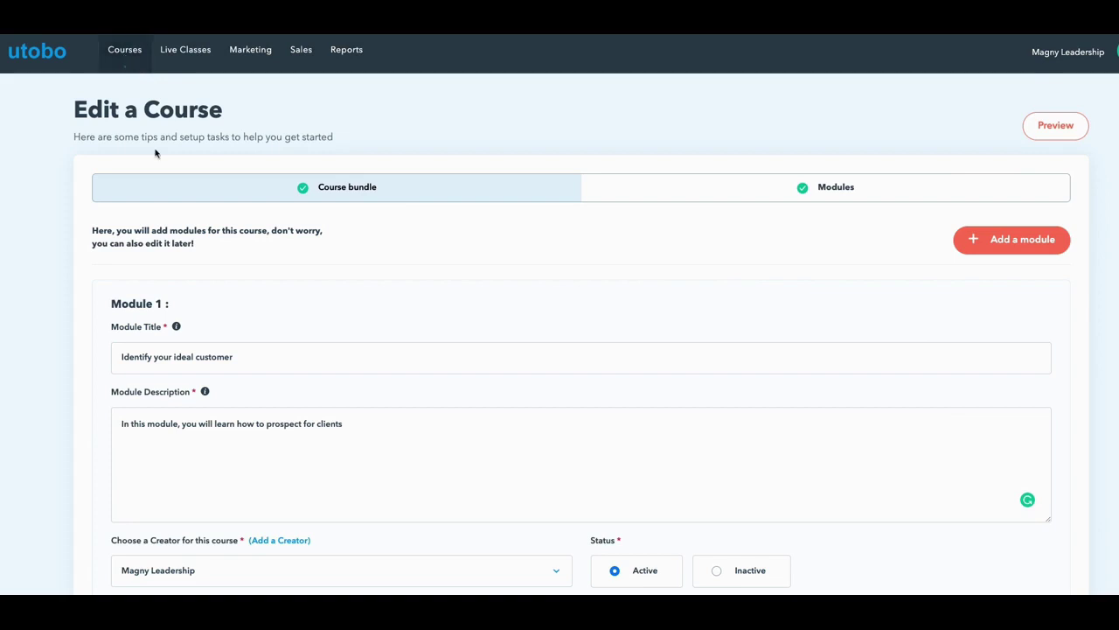
{"action": "scroll", "coordinate": [179, 236], "scroll_direction": "down", "scroll_amount": 2}
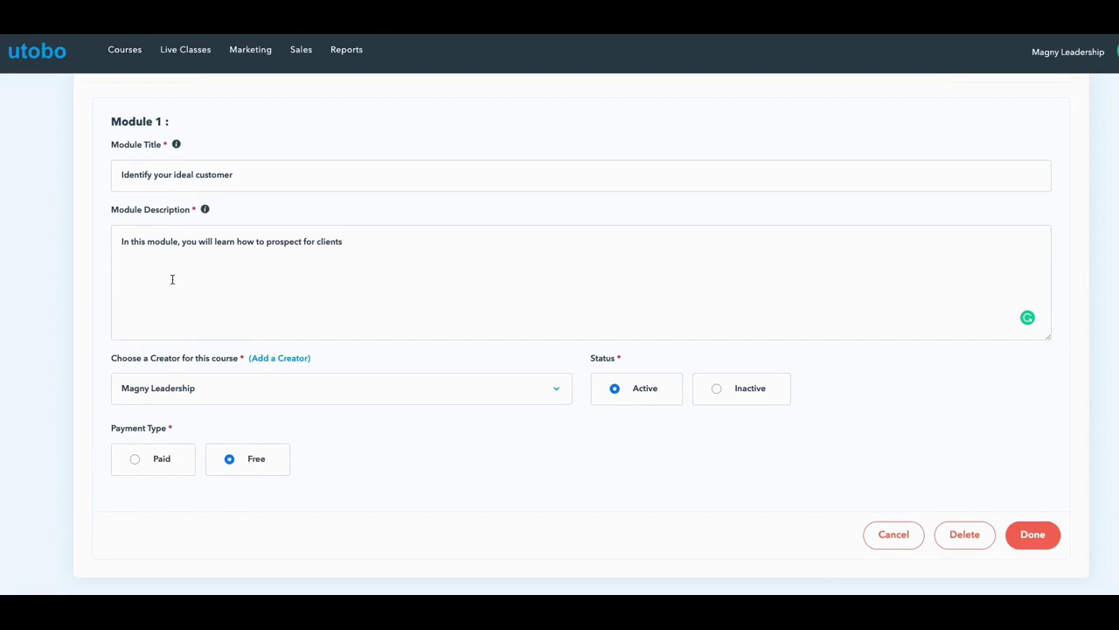
{"action": "scroll", "coordinate": [173, 276], "scroll_direction": "up", "scroll_amount": 2}
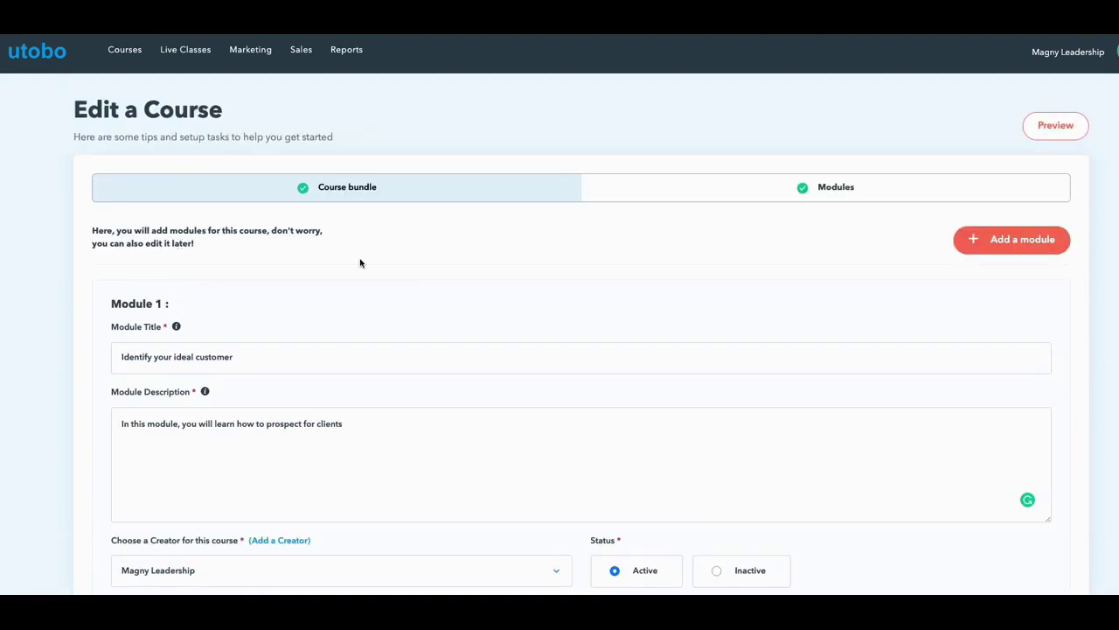